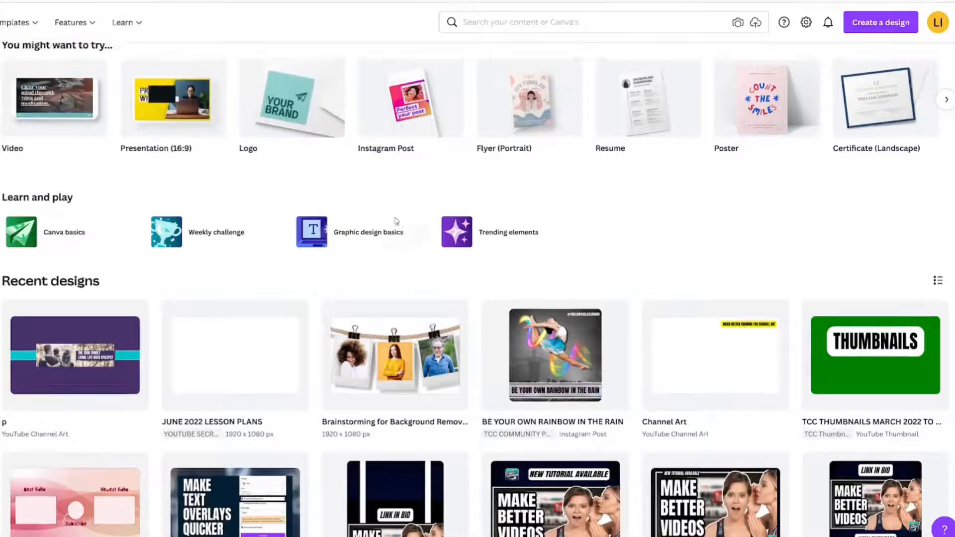
Step: Create a blank Instagram Post design and add the rainbow landscape photo from the Ballerina Through Rainbow Effect folder
scroll(384, 199, up, 4)
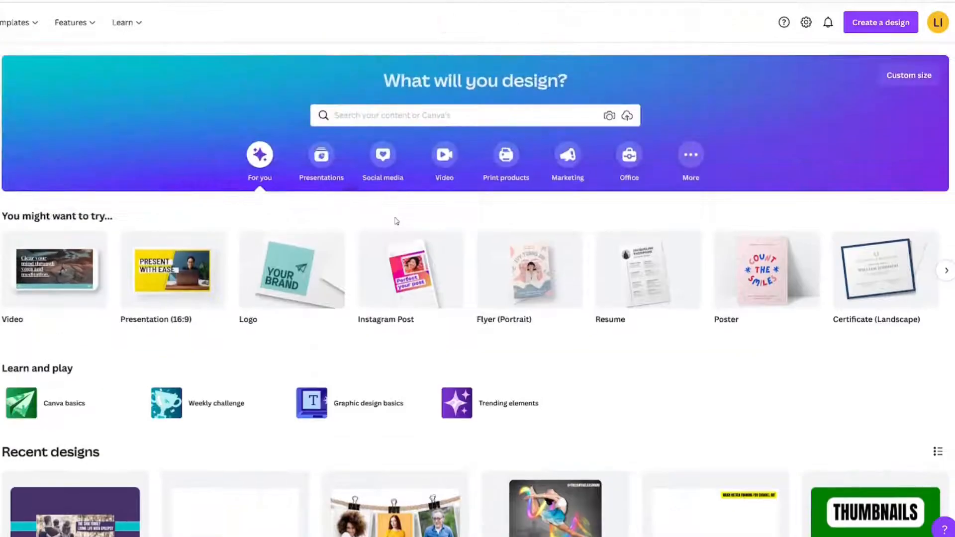
click(349, 151)
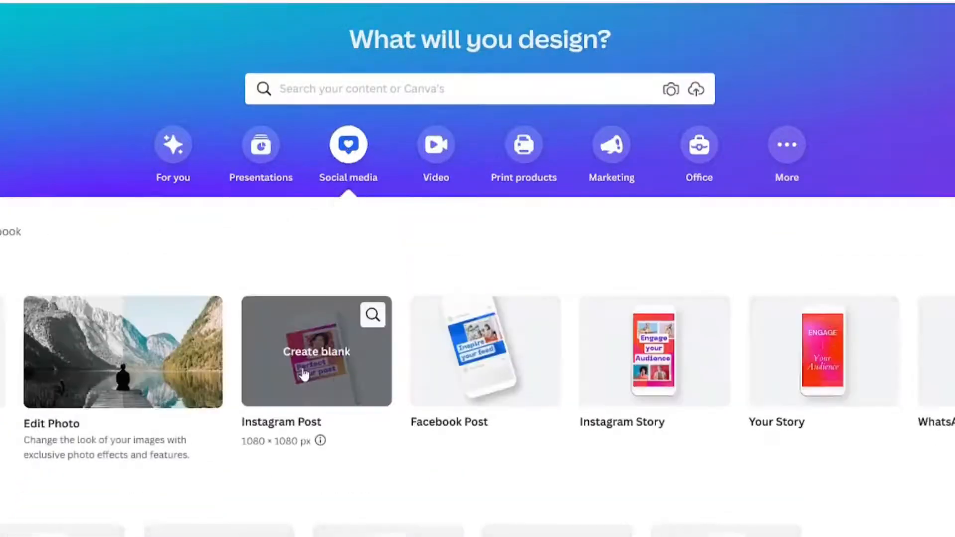
click(304, 373)
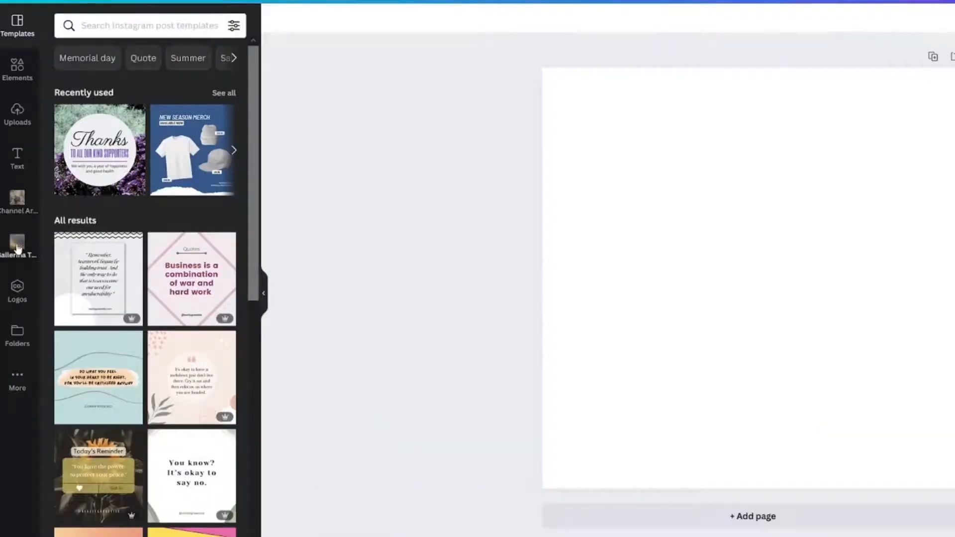
click(18, 246)
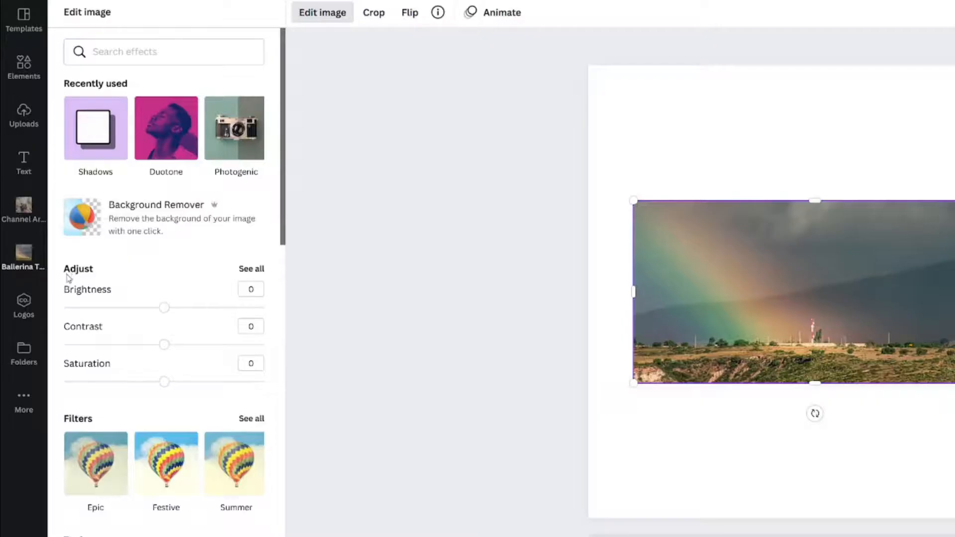
Step: Set the landscape photo's saturation to -100, brightness to -8 and vignette to the maximum, and make it the page background
click(243, 270)
click(169, 146)
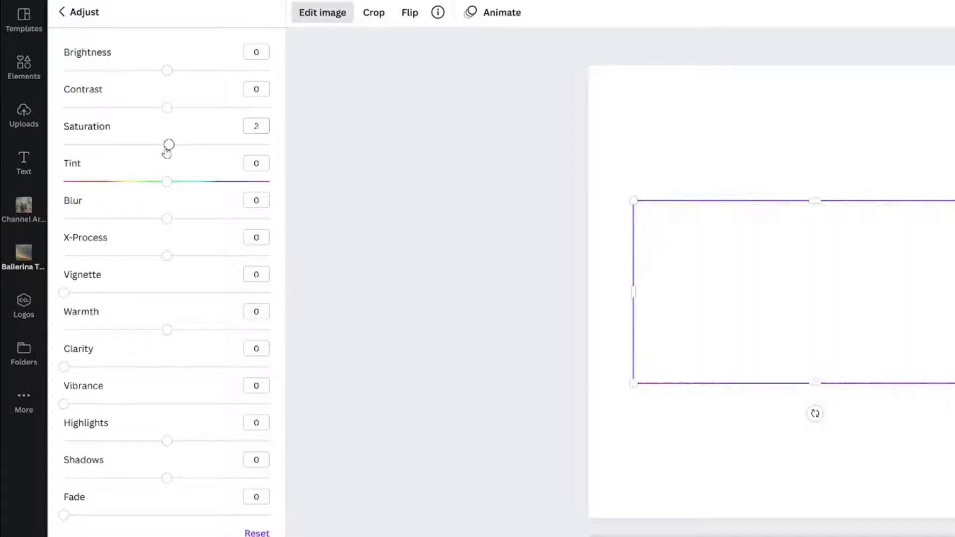
drag(167, 152, 54, 149)
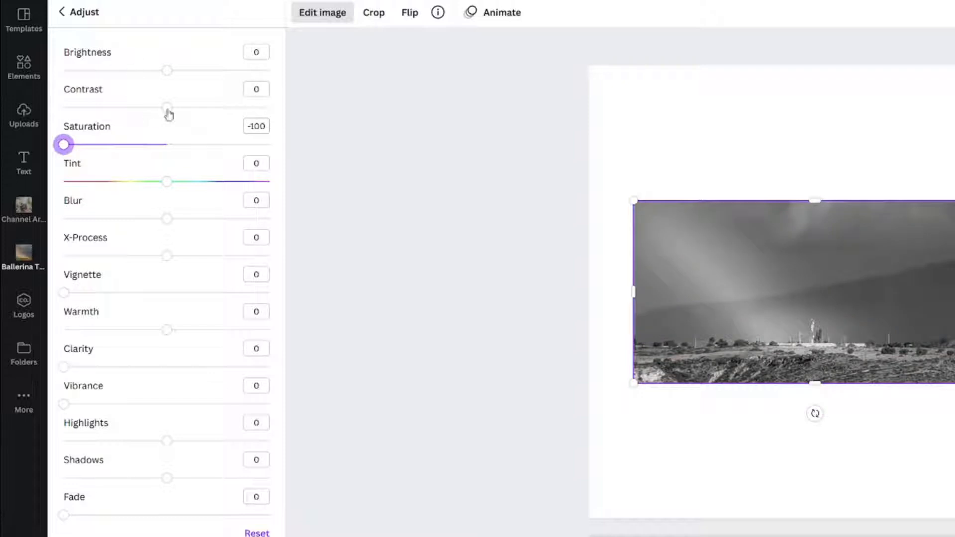
drag(168, 71, 160, 74)
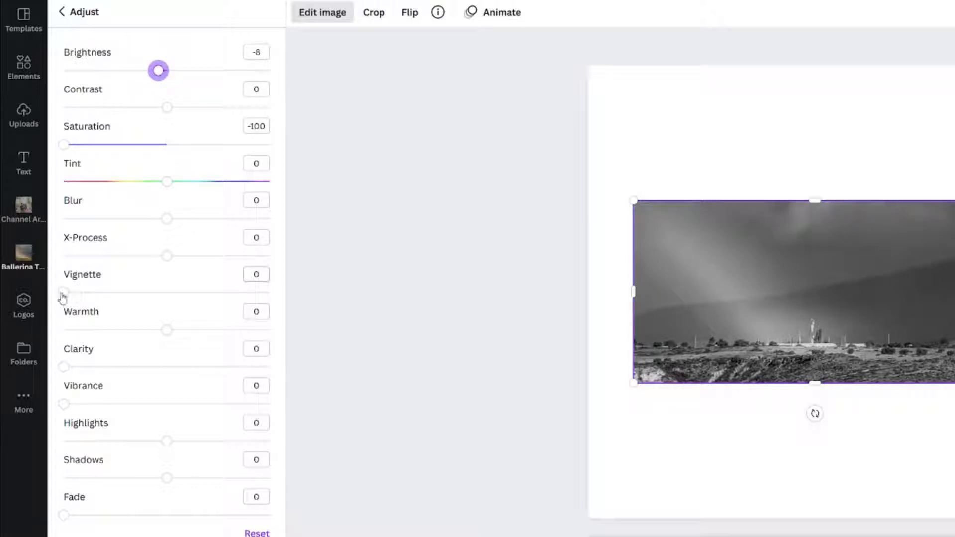
drag(64, 293, 289, 295)
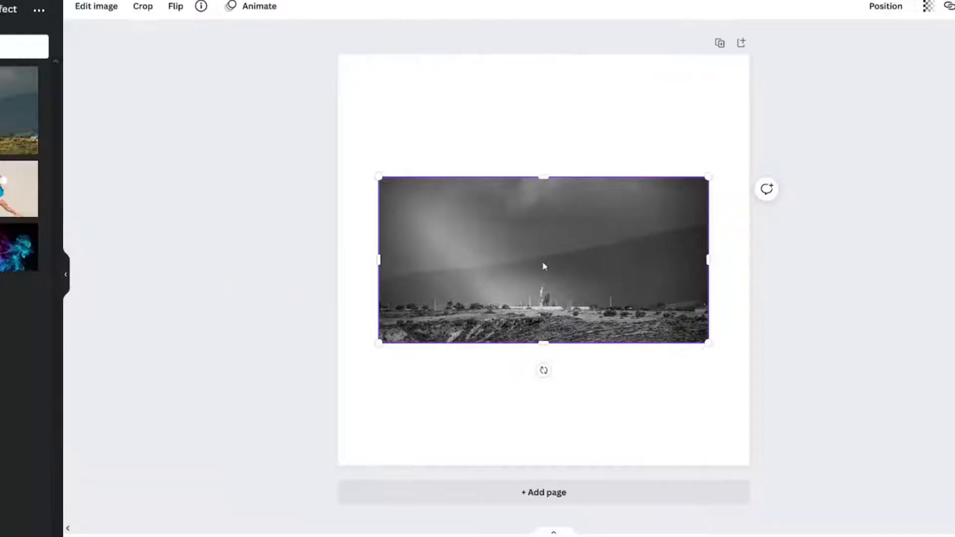
right_click(543, 264)
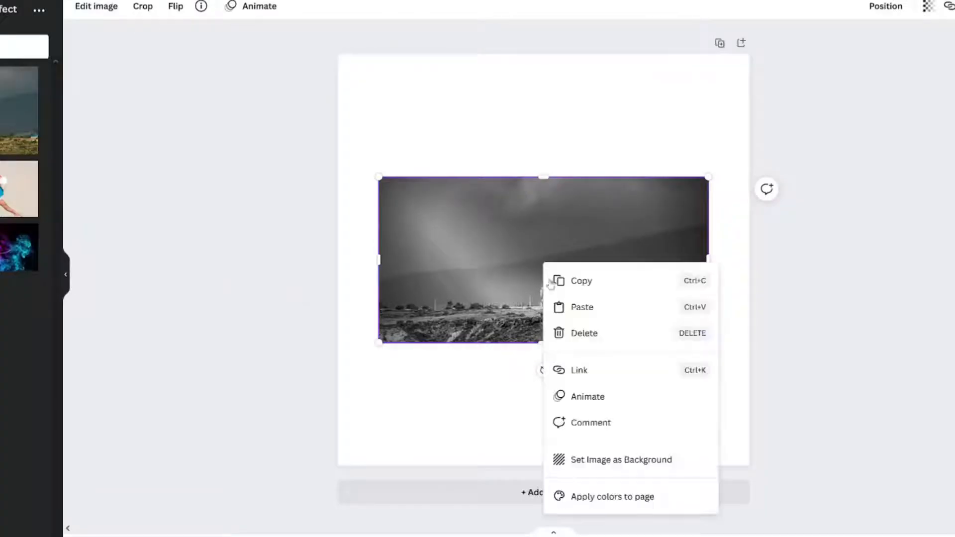
click(631, 460)
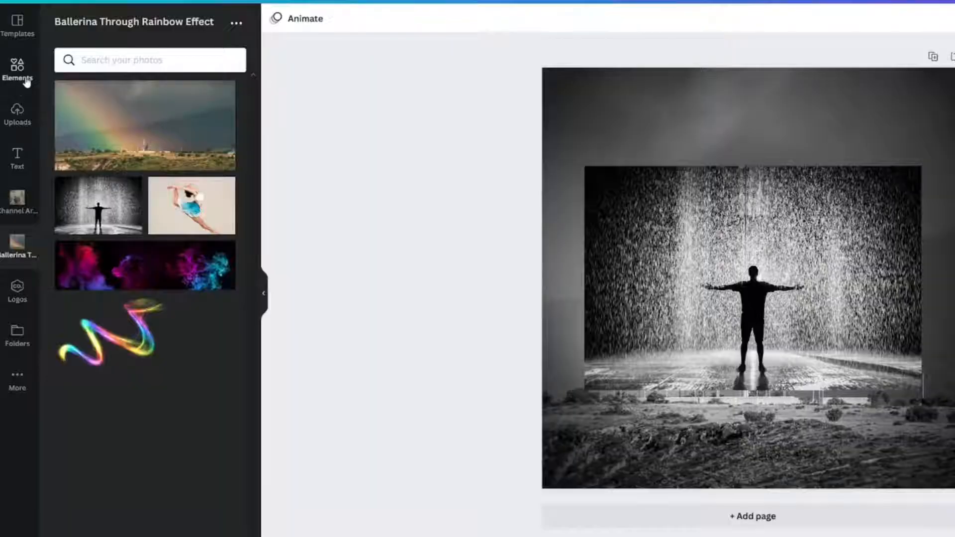
Step: Search the elements for "grid" and add the single-cell grid to the page
click(25, 78)
click(114, 26)
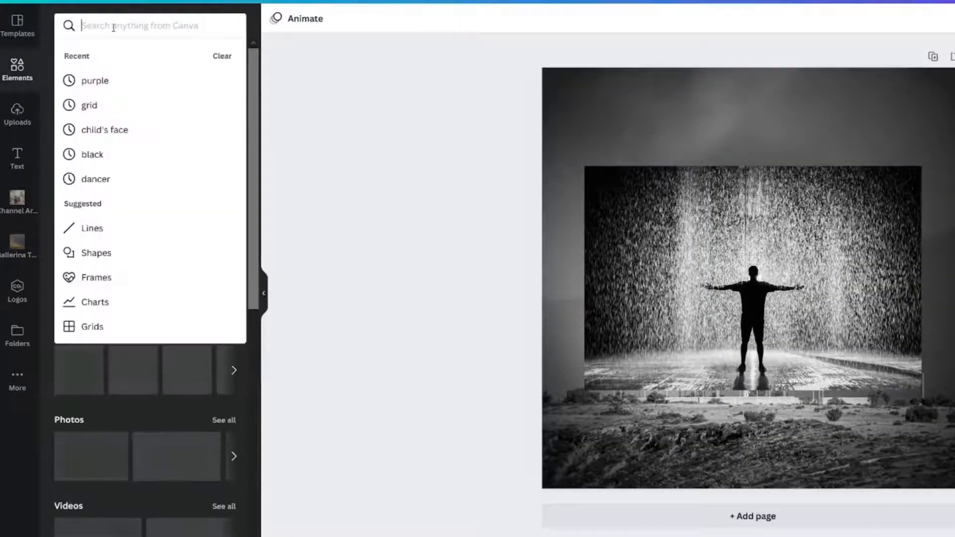
text(grid)
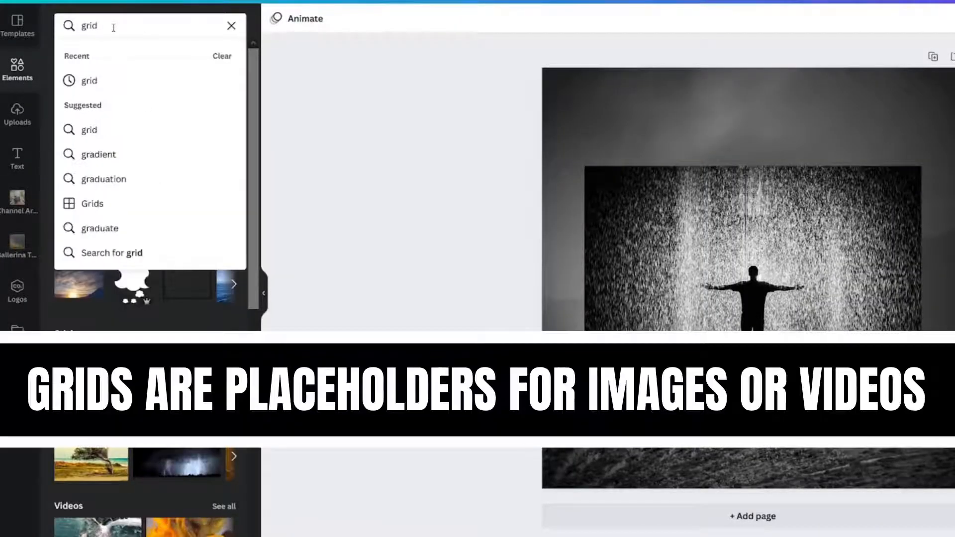
key(Return)
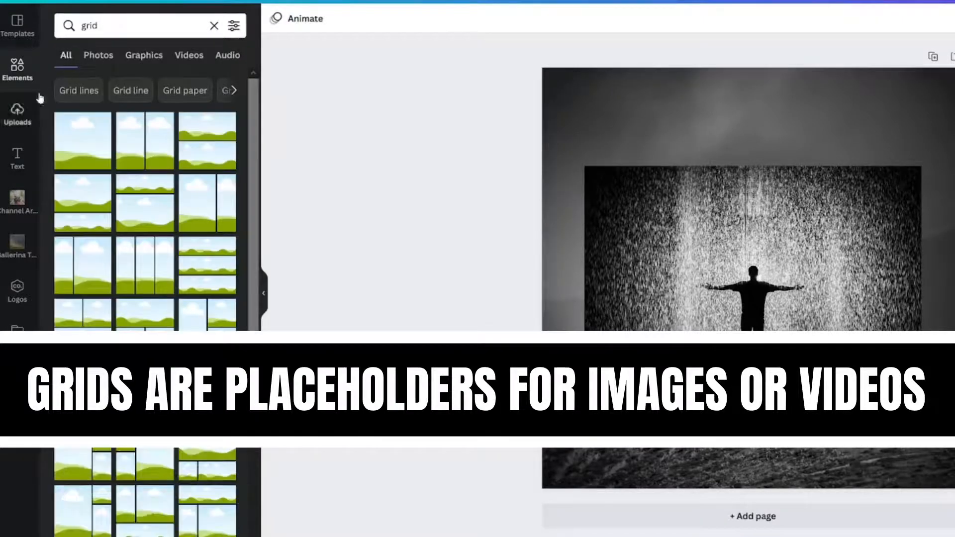
click(82, 148)
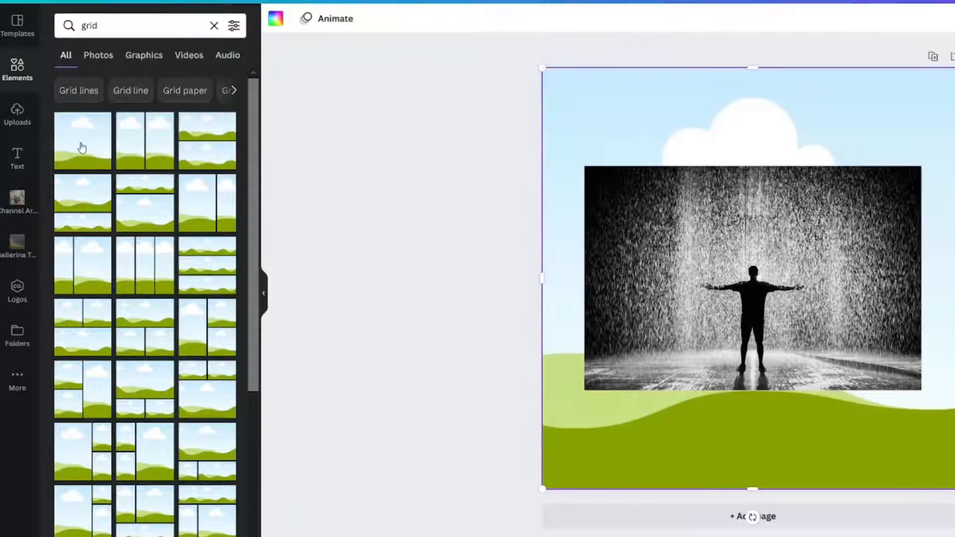
Step: Place the photo of the man standing in the rain into the grid so it fills the page
click(773, 237)
drag(773, 237, 773, 213)
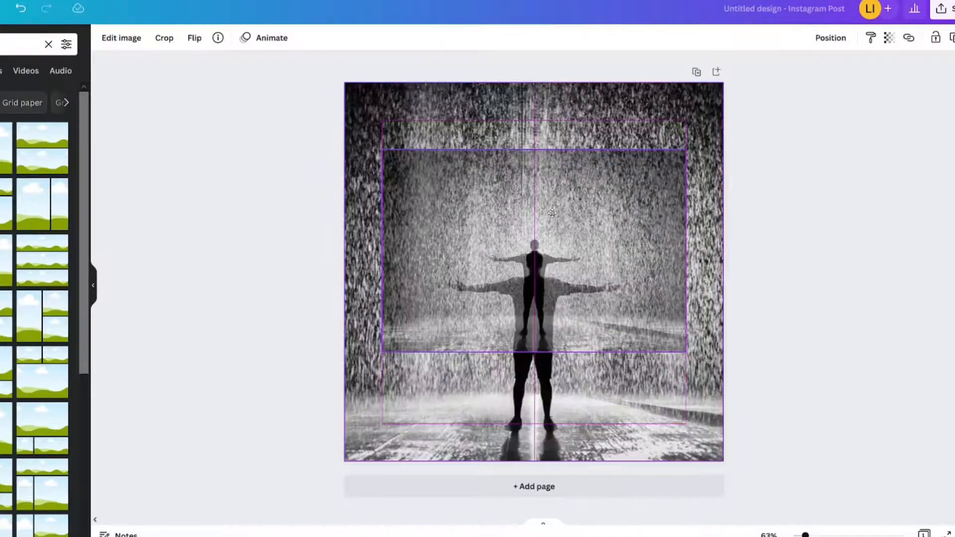
drag(552, 213, 553, 213)
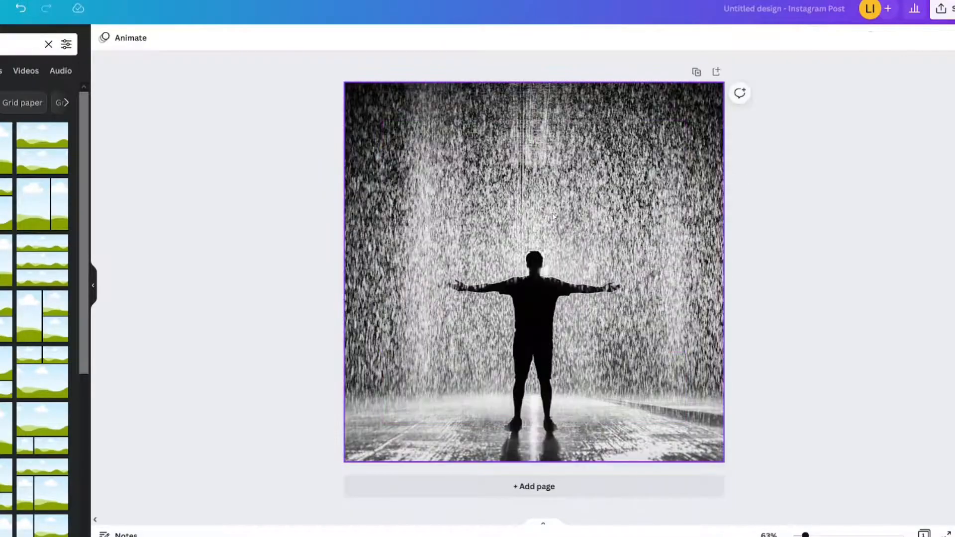
Step: Set the transparency of the rain photo grid to 10 so it blends with the landscape background
mouse_move(615, 193)
mouse_down()
mouse_move(397, 240)
mouse_move(323, 270)
mouse_move(646, 174)
mouse_move(618, 186)
mouse_up()
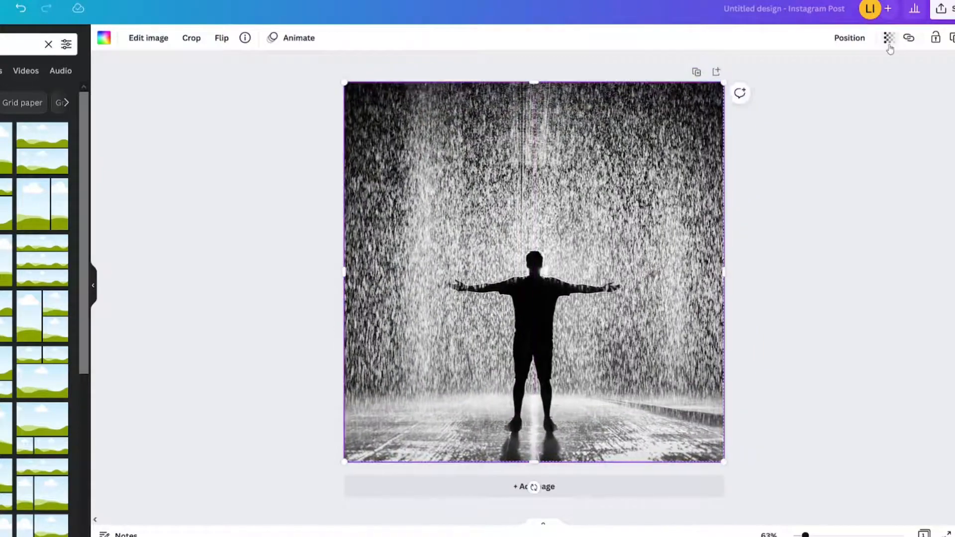
click(889, 38)
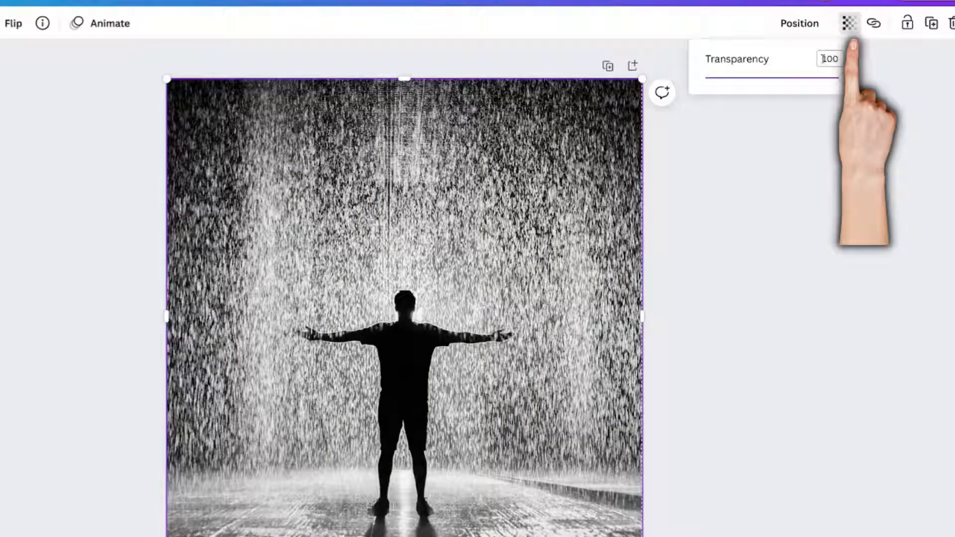
drag(725, 81, 722, 81)
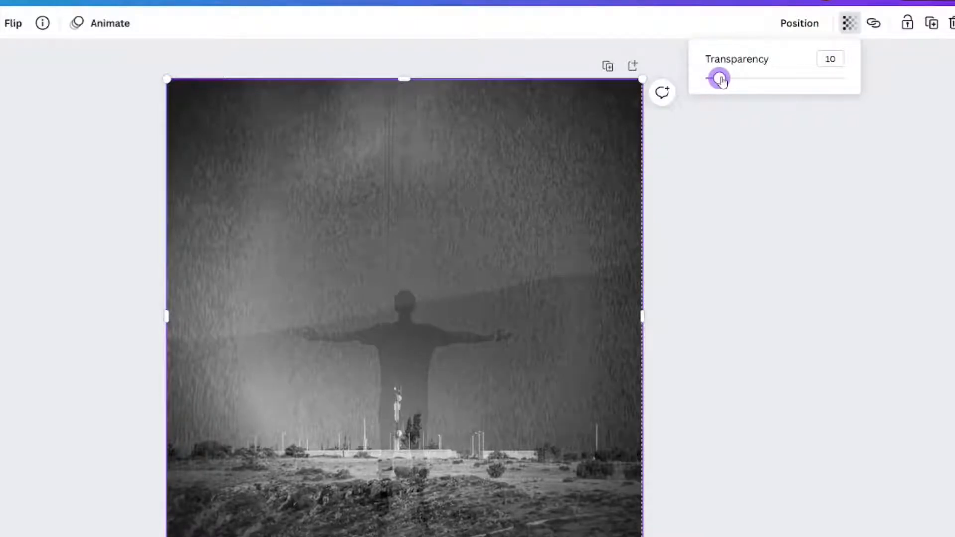
click(456, 267)
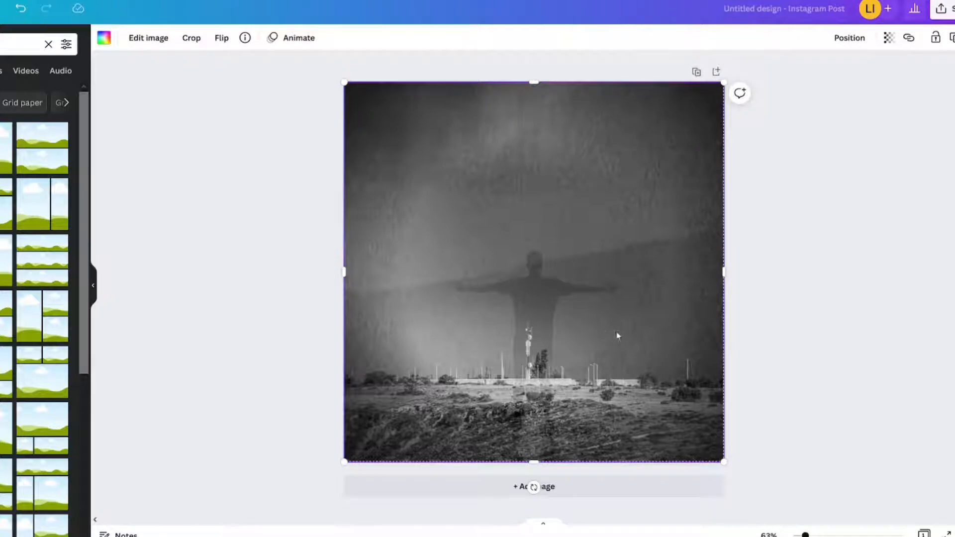
Step: Stretch the rain photo grid well past the page's left edge to shift the man's silhouette left, and lock the grid
drag(617, 336, 572, 346)
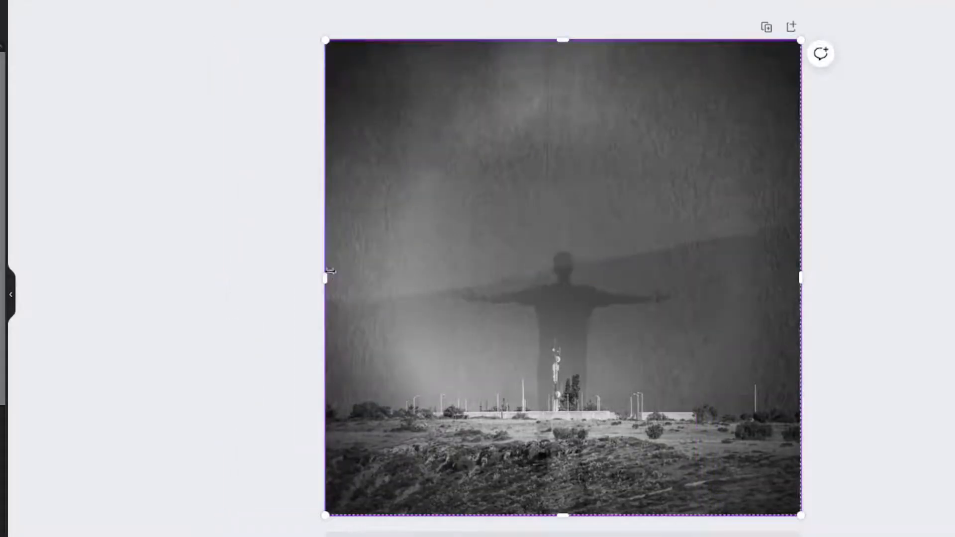
drag(325, 275, 149, 267)
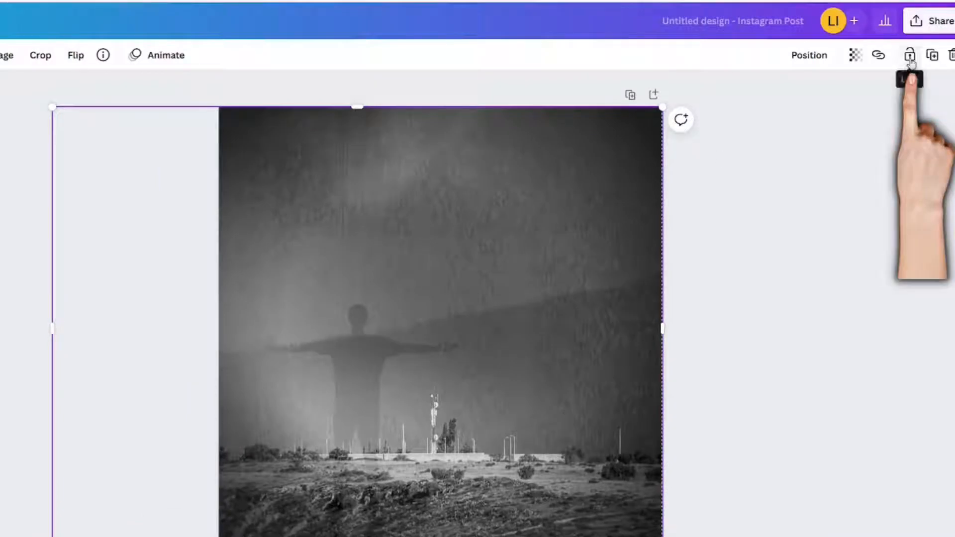
click(910, 56)
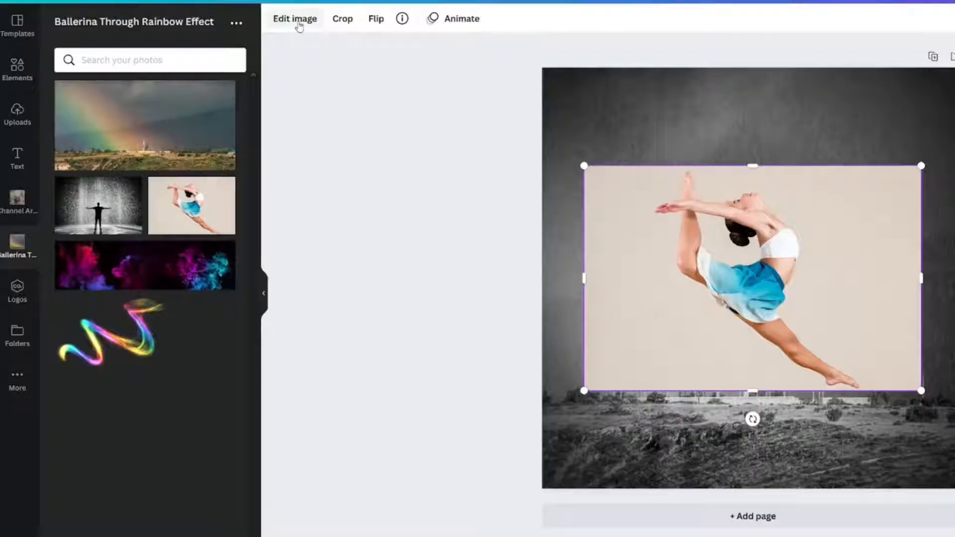
Step: Remove the background from the ballerina photo and enlarge the cutout to nearly the full page width
click(297, 20)
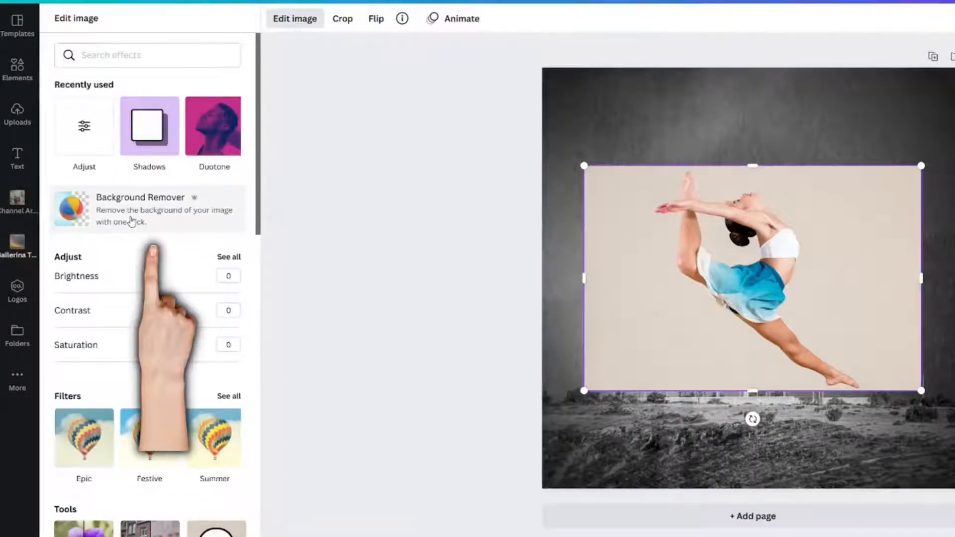
click(132, 221)
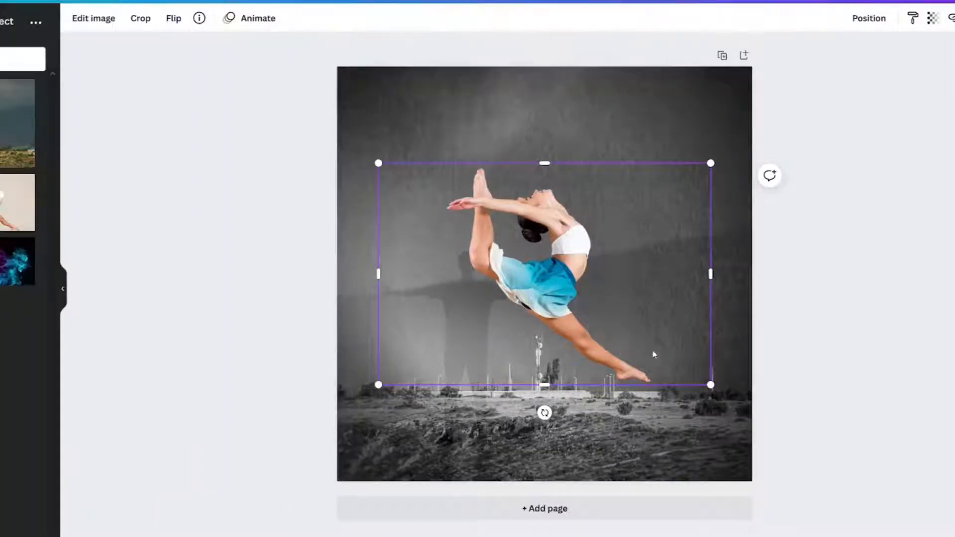
drag(710, 384, 783, 439)
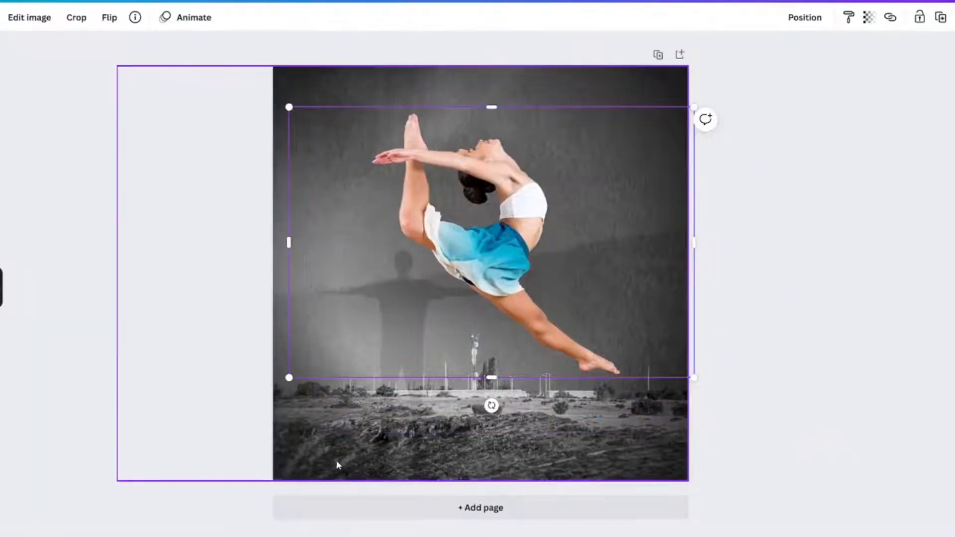
Step: Unlock the rain photo grid, stretch it further past the page's left edge, and lower and extend it to reach the page's top
click(400, 457)
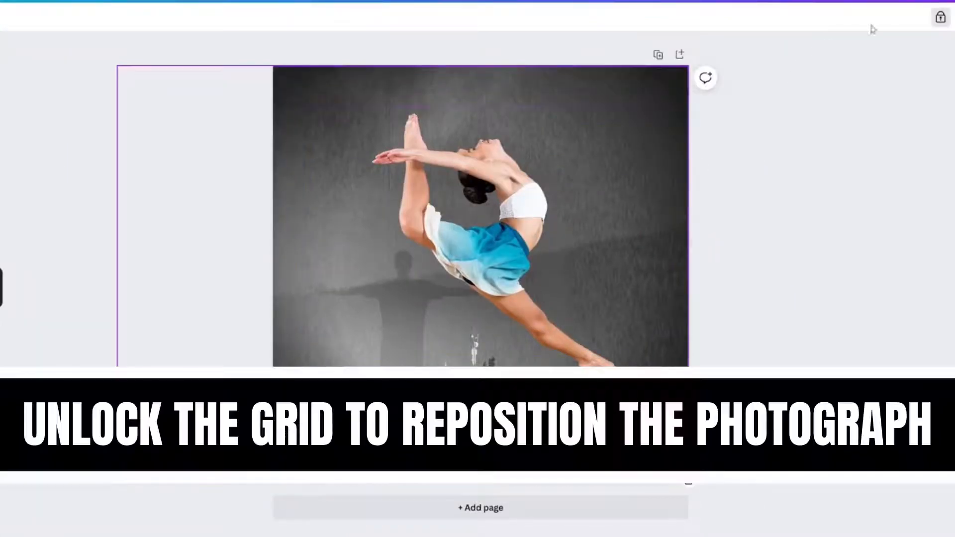
click(940, 17)
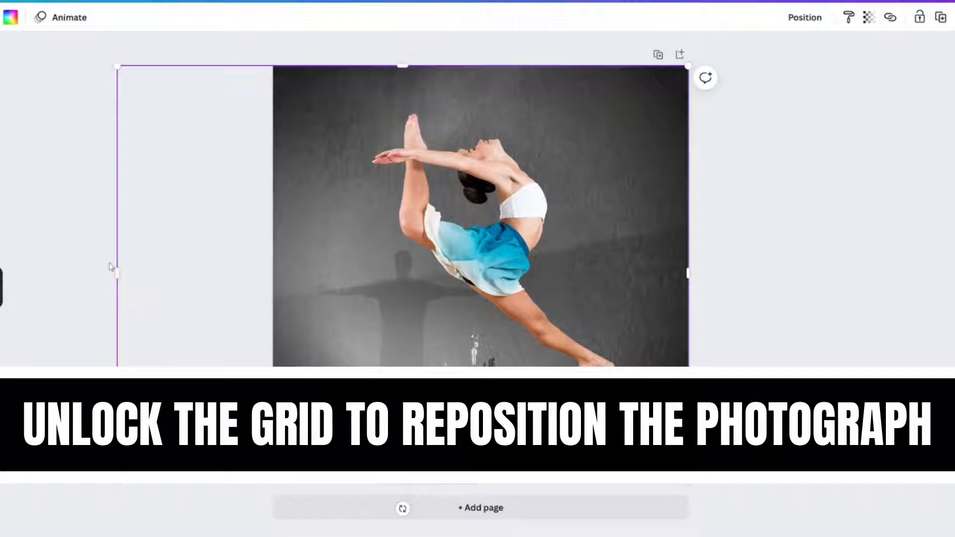
drag(117, 271, 77, 271)
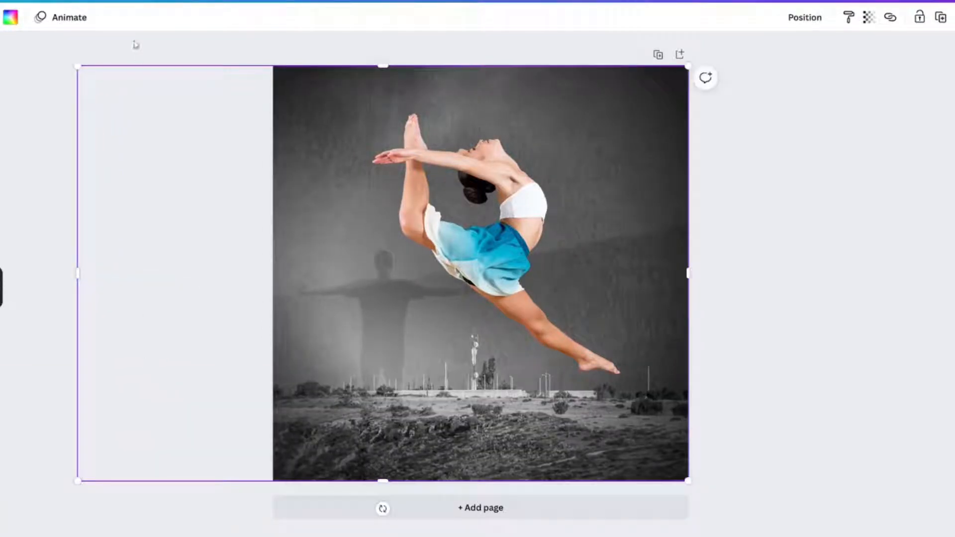
drag(379, 435, 379, 456)
drag(441, 441, 441, 441)
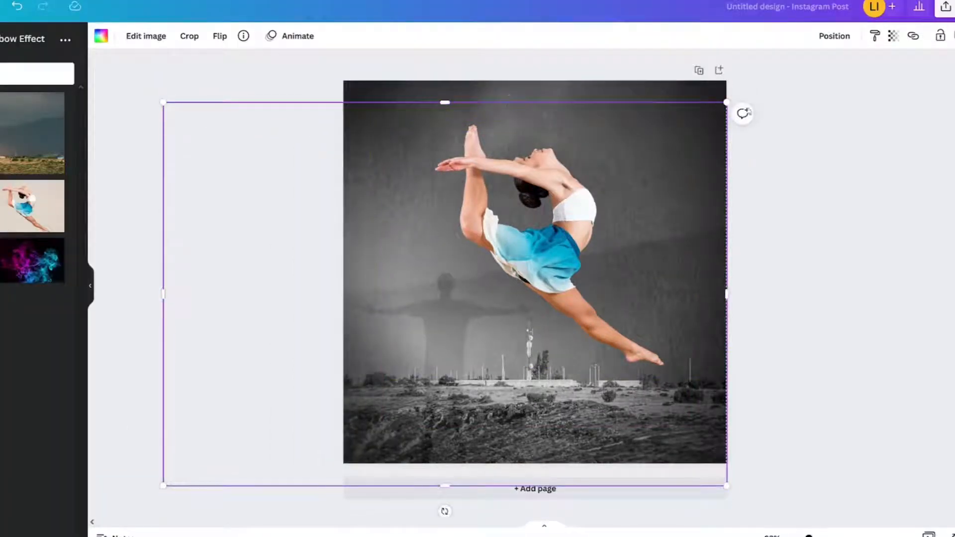
drag(727, 103, 741, 81)
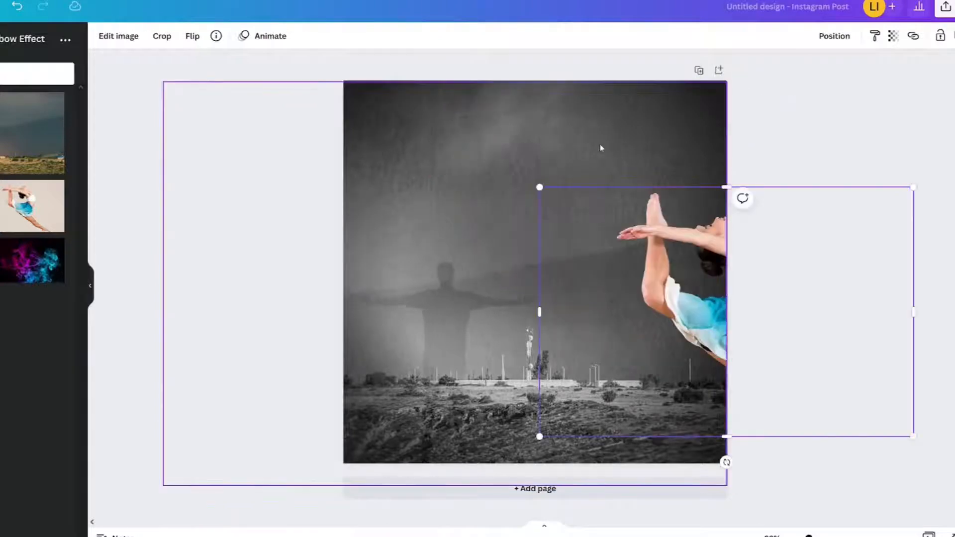
Step: Move the ballerina cutout back over the middle of the page, just above the ground of the landscape
click(643, 128)
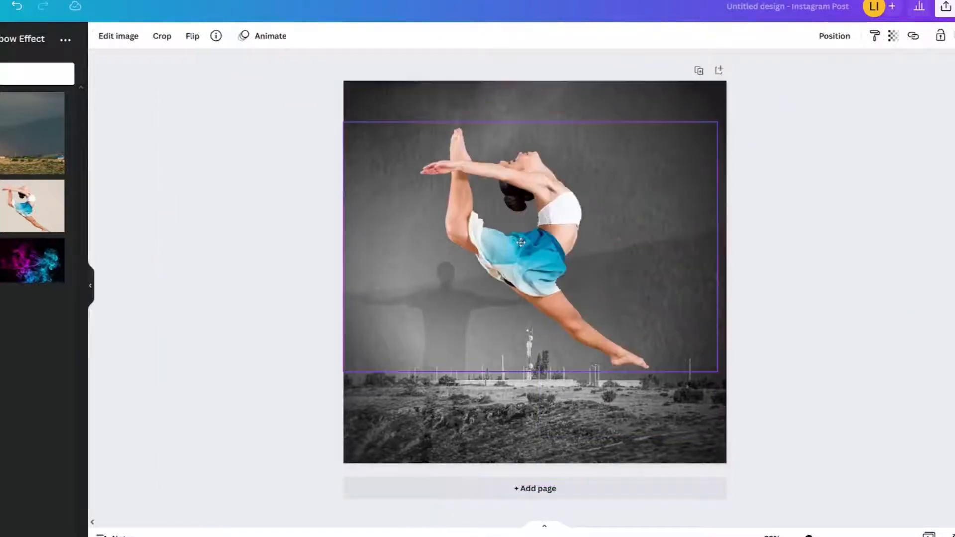
drag(523, 242, 526, 243)
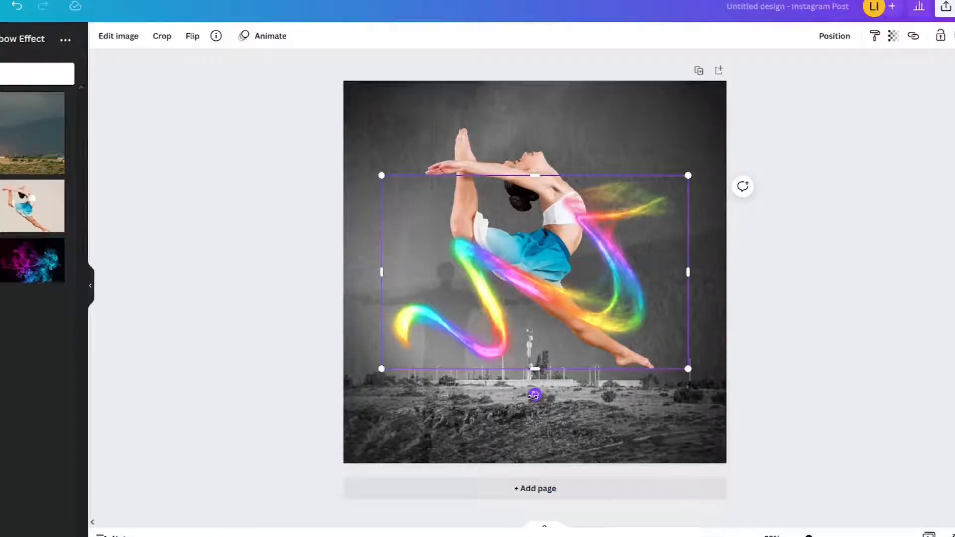
Step: Rotate the rainbow ribbon clockwise so it winds down across the ballerina, and reposition and enlarge it
drag(536, 396, 446, 297)
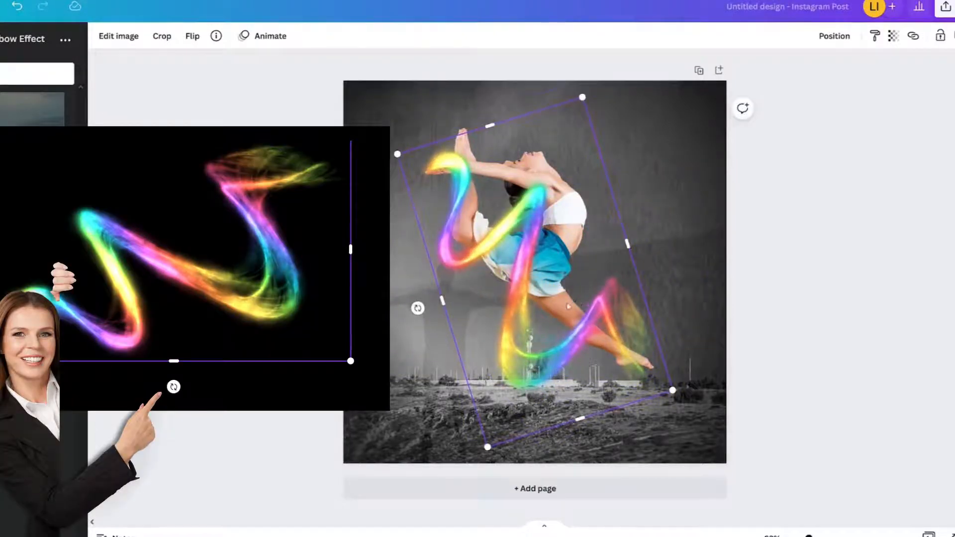
drag(568, 305, 554, 278)
drag(660, 362, 708, 400)
Step: Send the rainbow ribbon behind the ballerina, and shift and slightly enlarge the ballerina cutout to slightly more than the page width
right_click(512, 253)
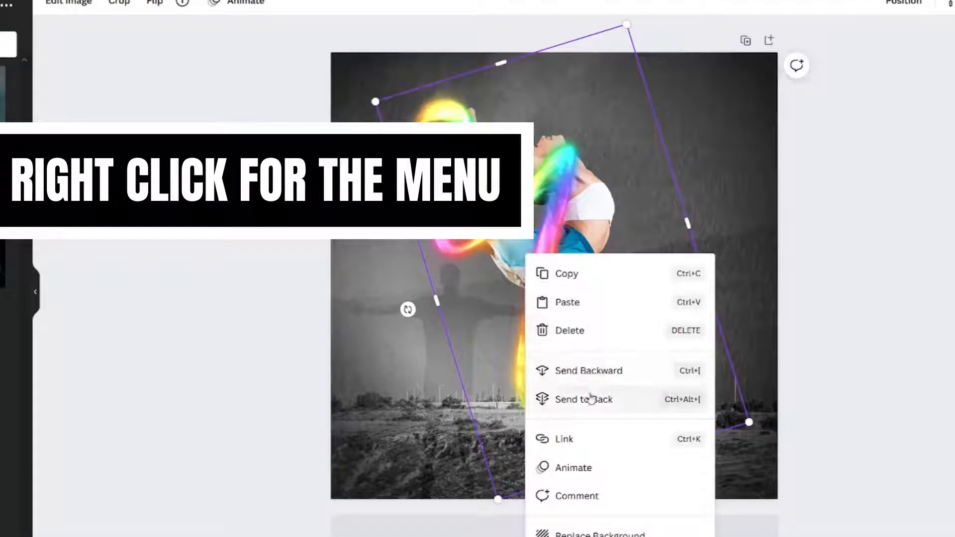
click(591, 398)
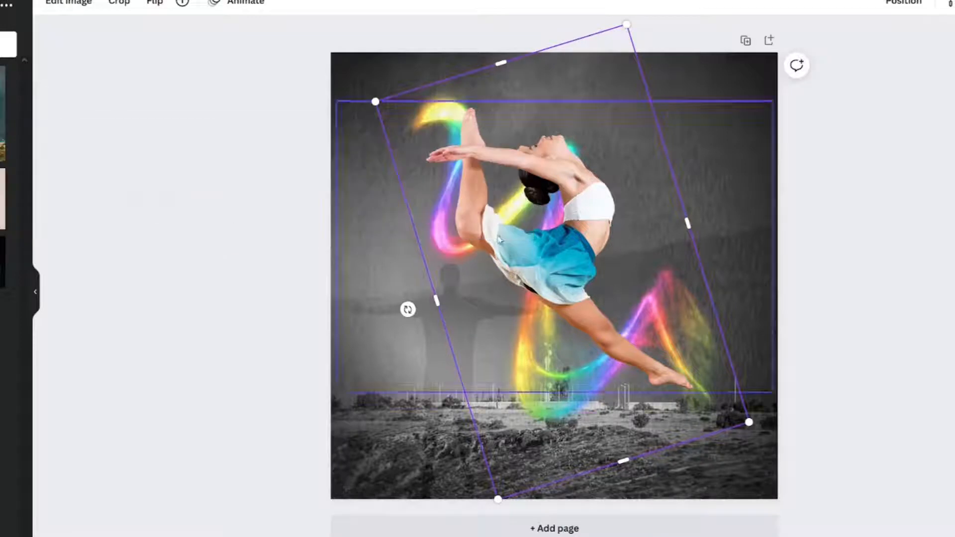
drag(547, 234, 589, 230)
drag(778, 401, 815, 425)
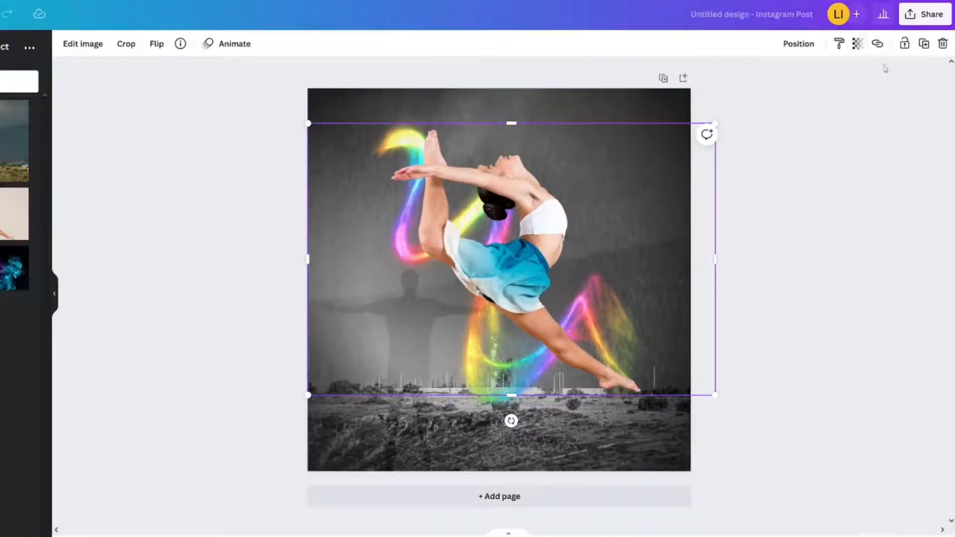
Step: Duplicate the ballerina cutout several times and park the copies along the lower part of the page
click(924, 43)
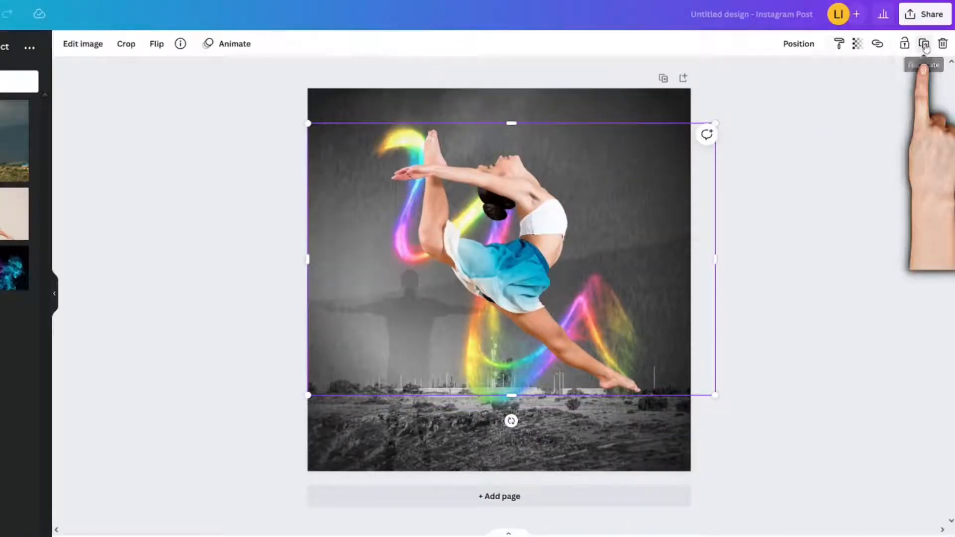
click(923, 44)
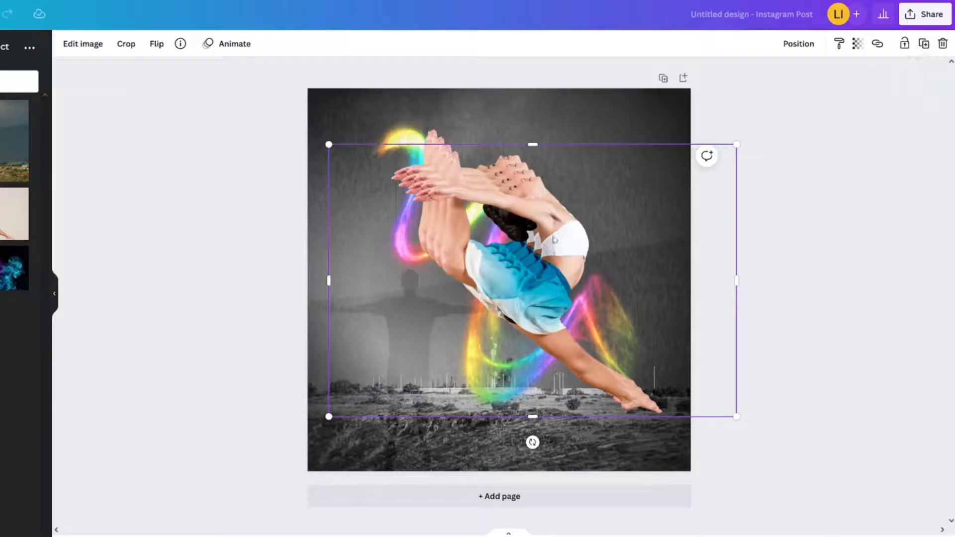
drag(552, 234, 462, 471)
drag(548, 317, 635, 518)
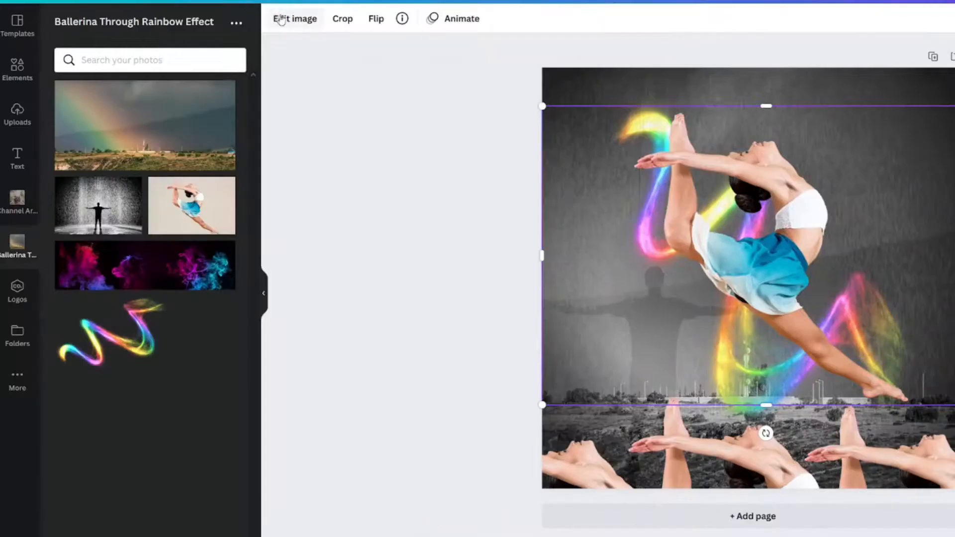
Step: Apply a Drop shadow to the main ballerina cutout in the middle of the page
click(281, 20)
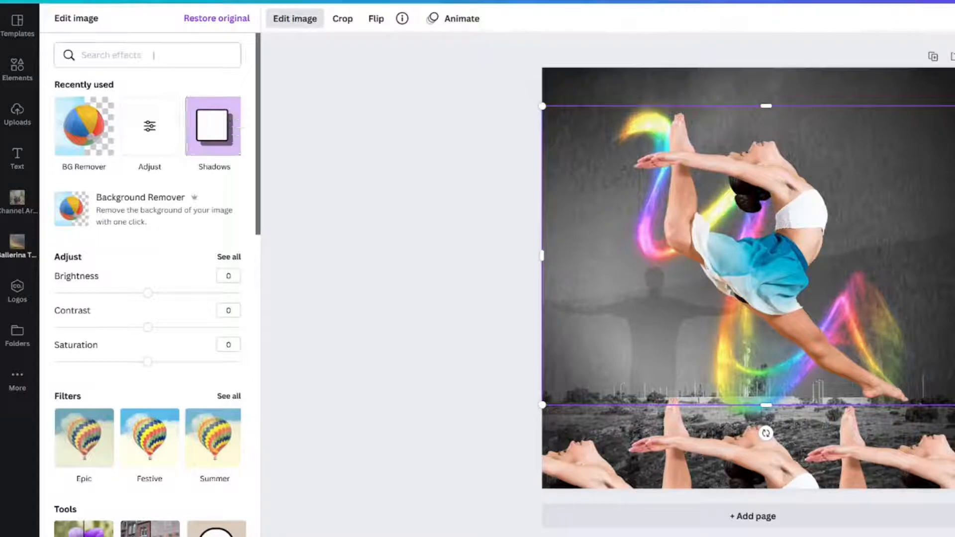
click(211, 132)
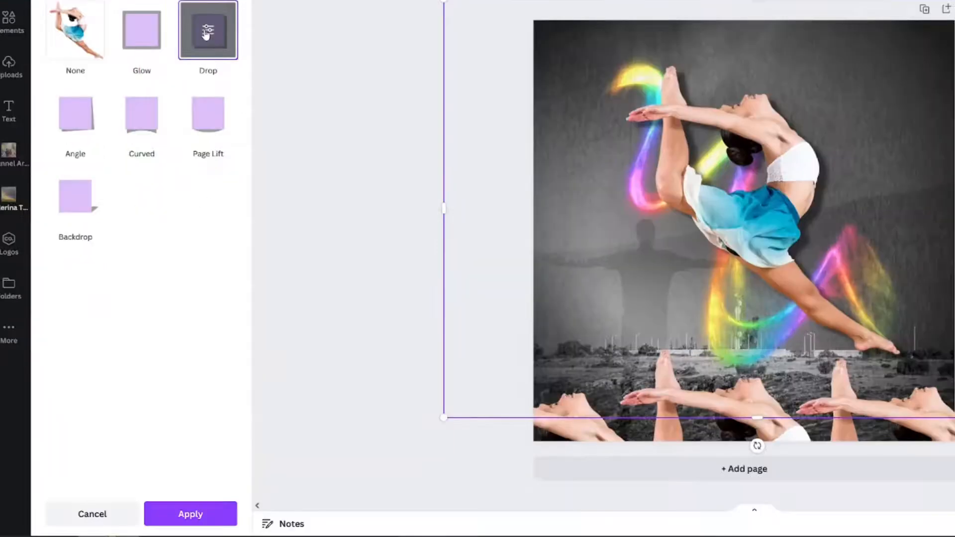
click(210, 513)
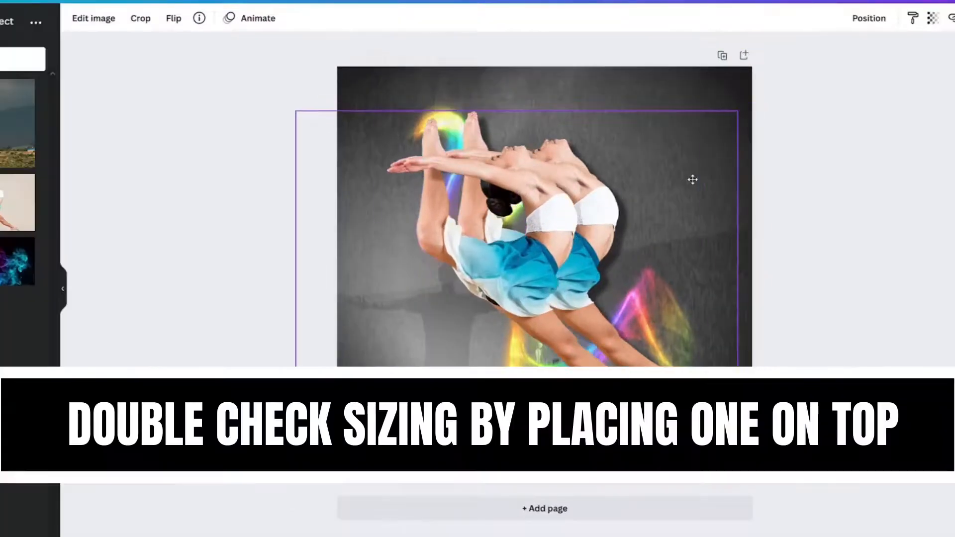
Step: Return the size-check ballerina copy to the bottom of the page and send the shadowed ballerina one layer backward
drag(691, 179, 676, 412)
click(546, 271)
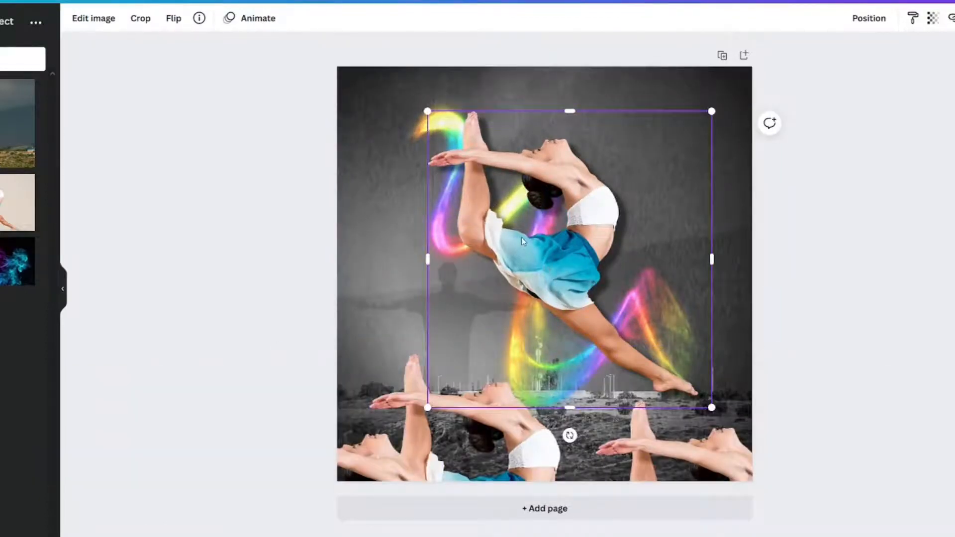
right_click(550, 252)
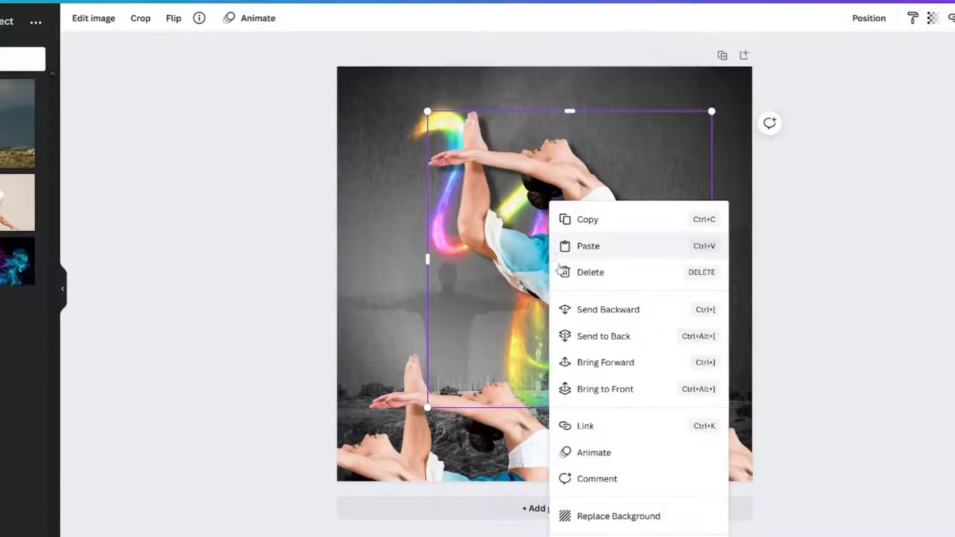
click(590, 312)
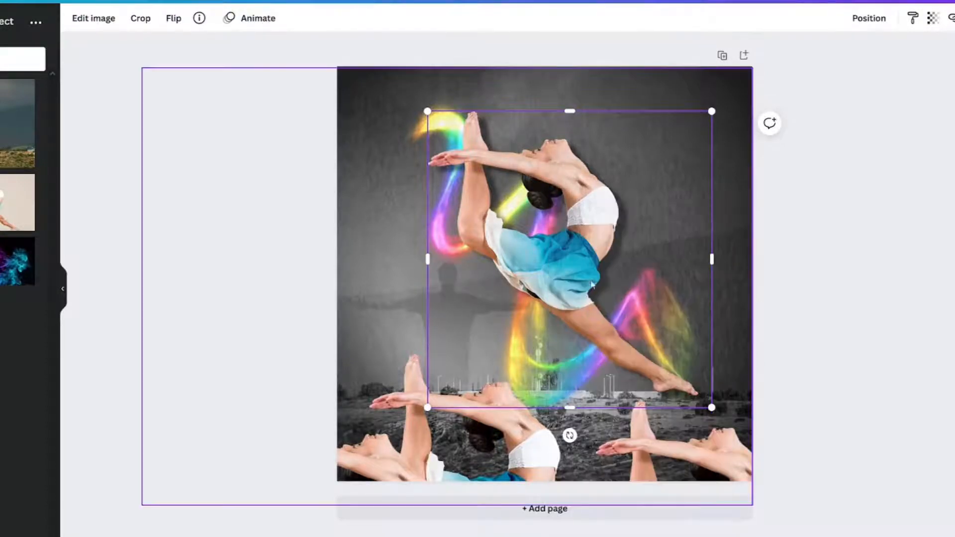
Step: Unlock the rain photo grid, send it to the back of the design, and lock it again
click(604, 263)
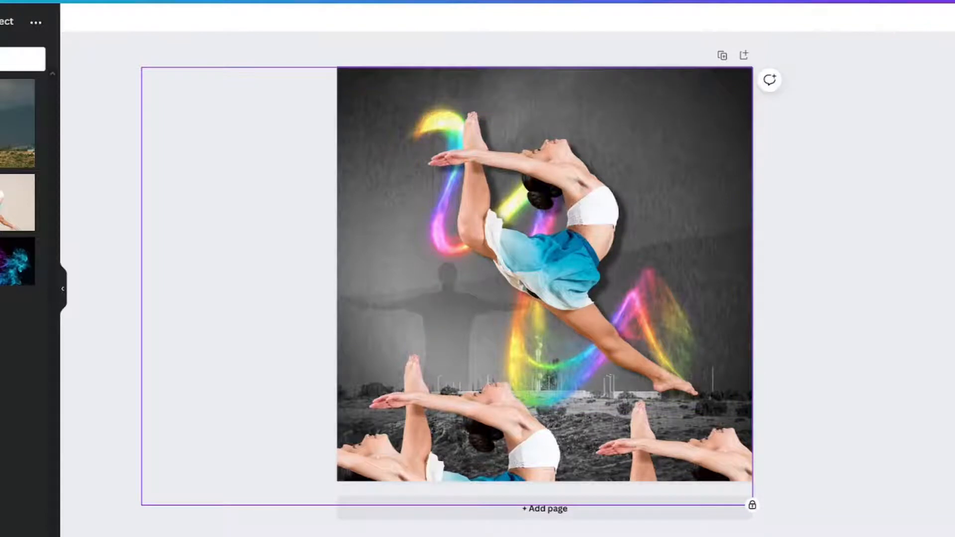
click(953, 17)
click(879, 133)
right_click(391, 117)
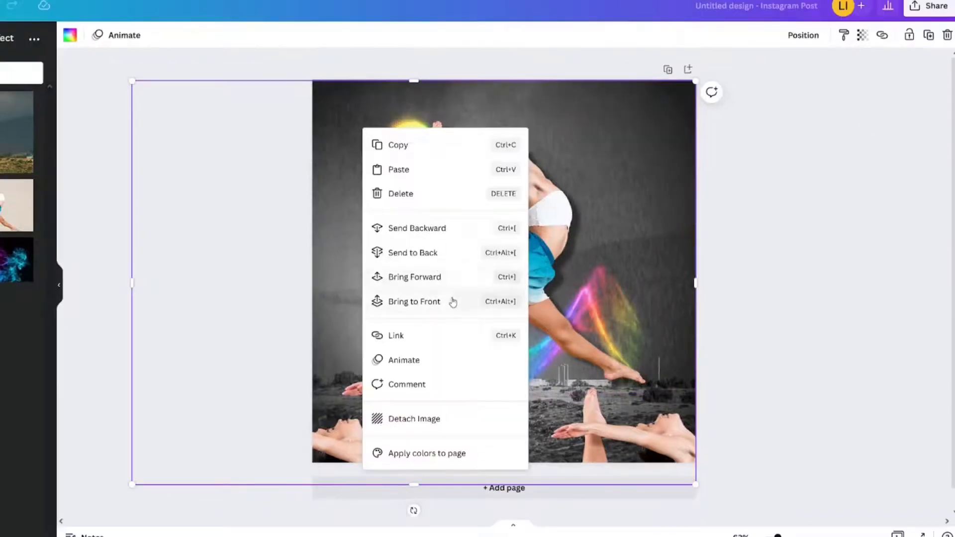
click(448, 255)
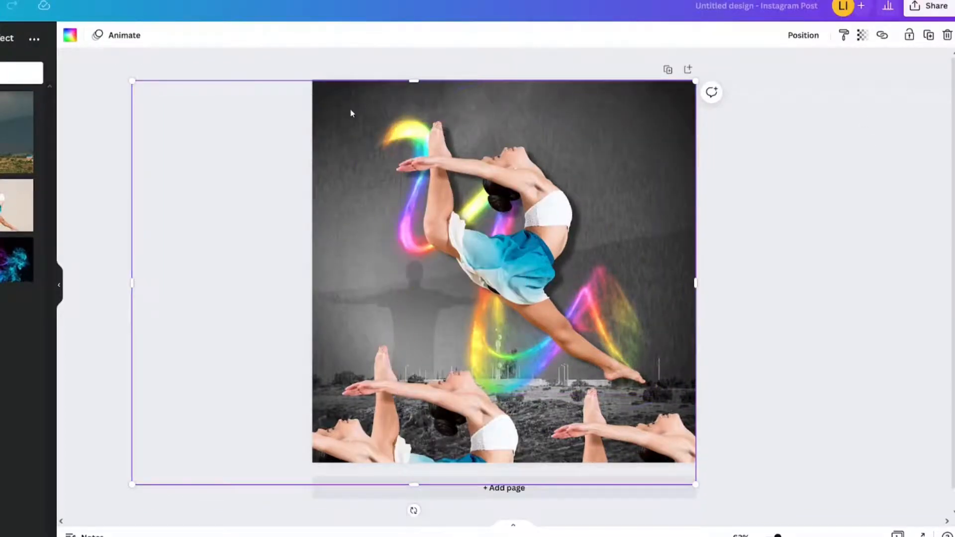
click(909, 35)
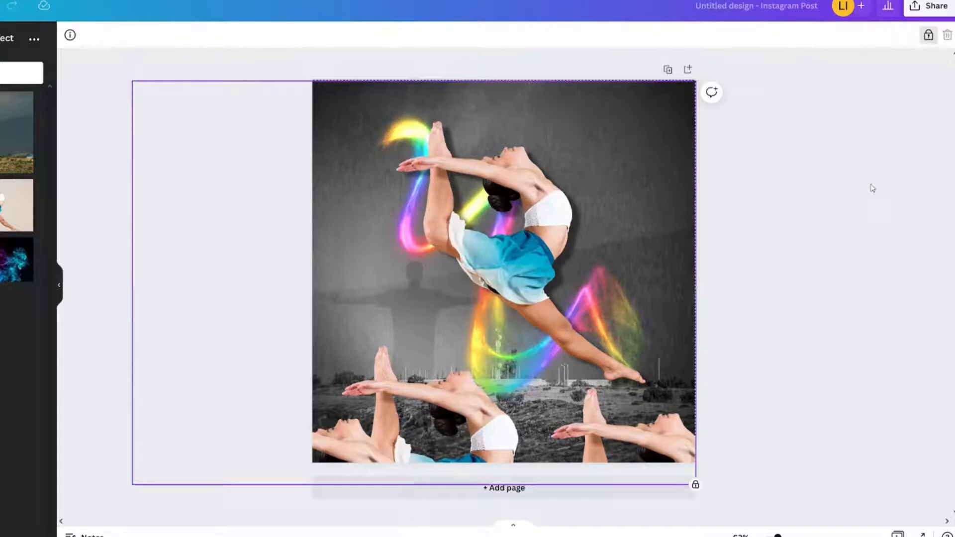
Step: Send the shadowed ballerina backward so the rainbow ribbon lies in front of her
click(484, 250)
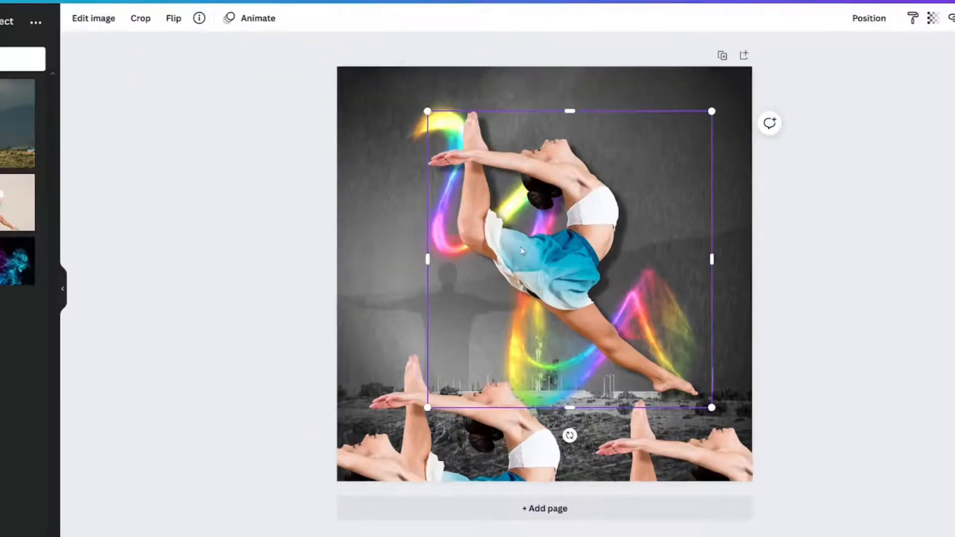
right_click(522, 251)
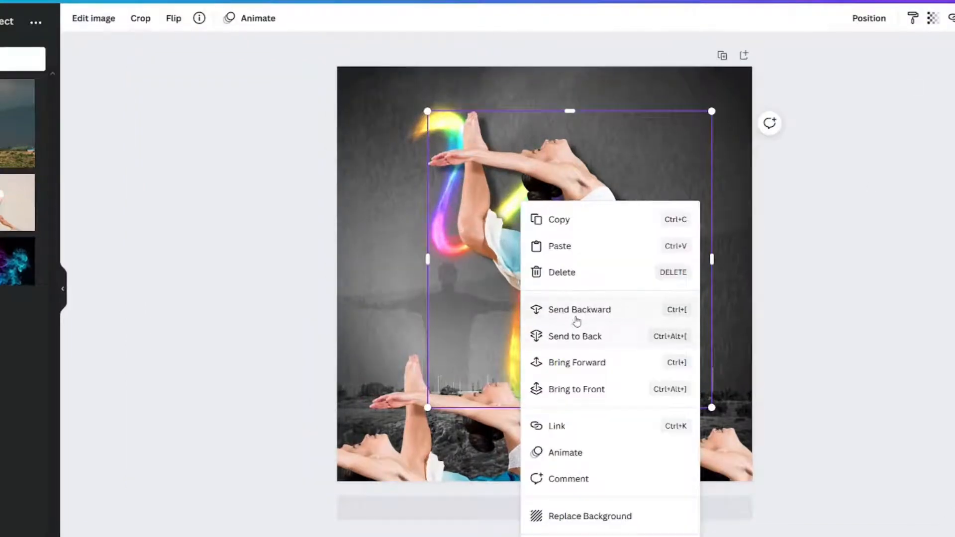
click(572, 316)
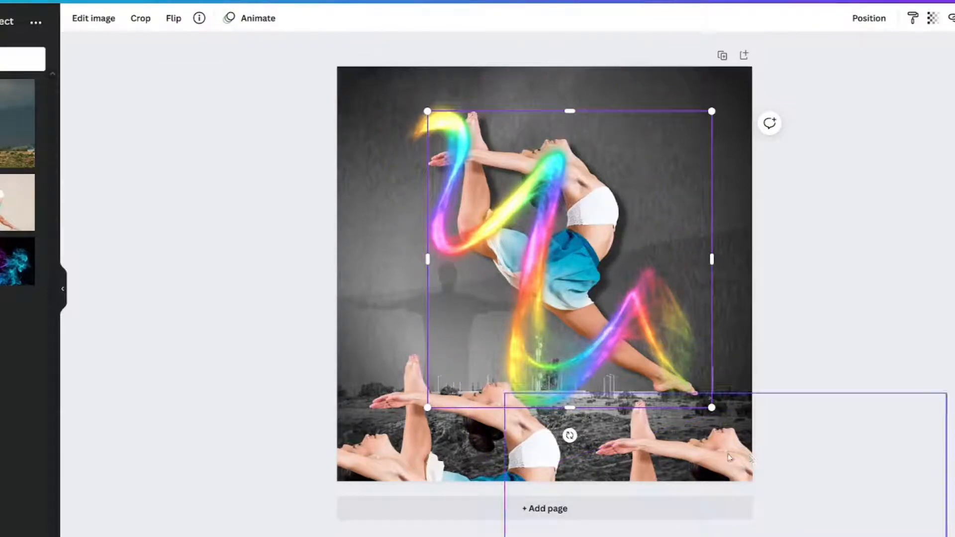
Step: Align one ballerina copy exactly over the shadowed ballerina and crop it from below to a height of about 305
click(699, 456)
drag(360, 465, 539, 168)
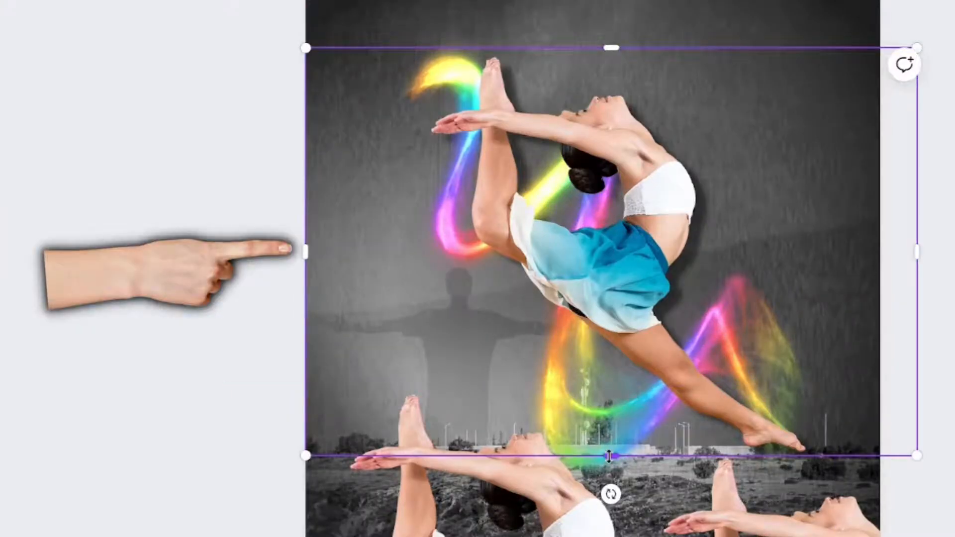
drag(608, 455, 643, 213)
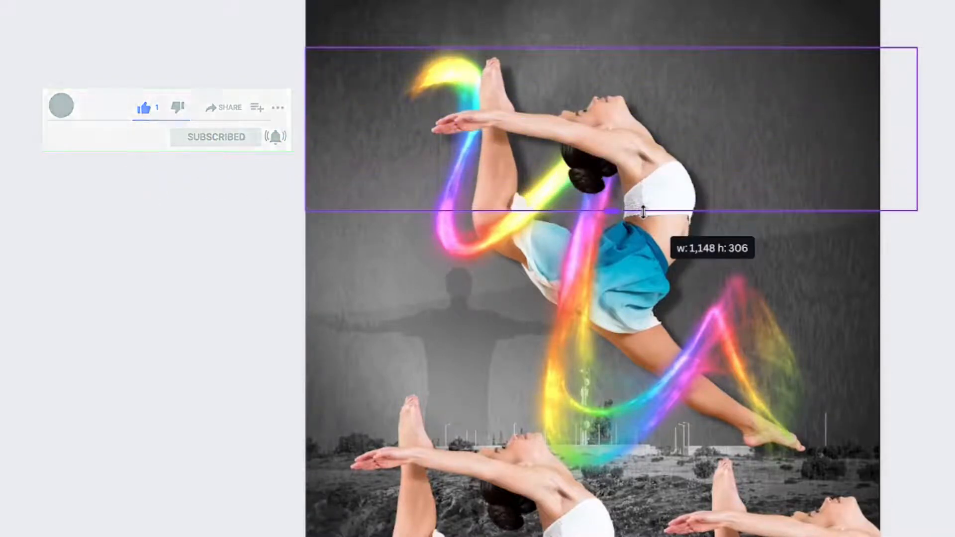
drag(643, 213, 640, 212)
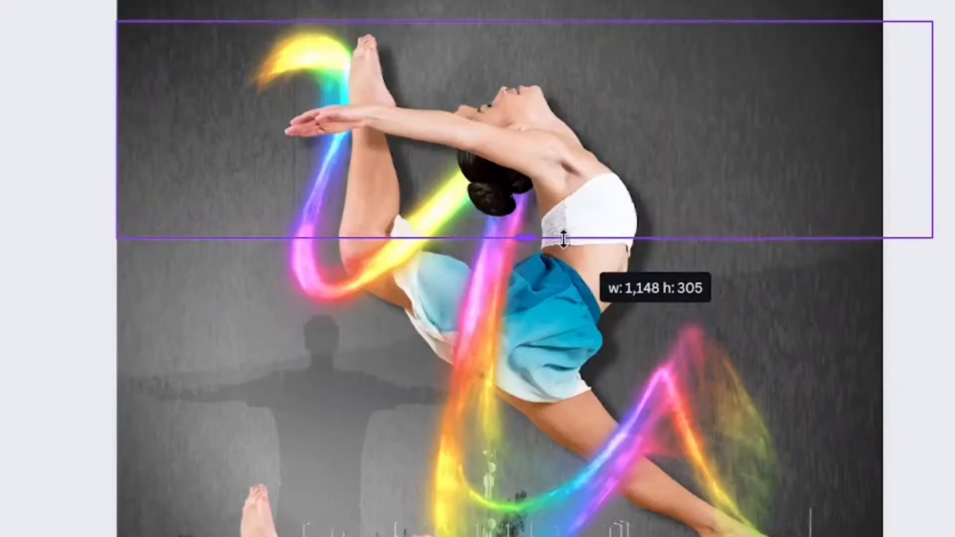
drag(563, 240, 564, 238)
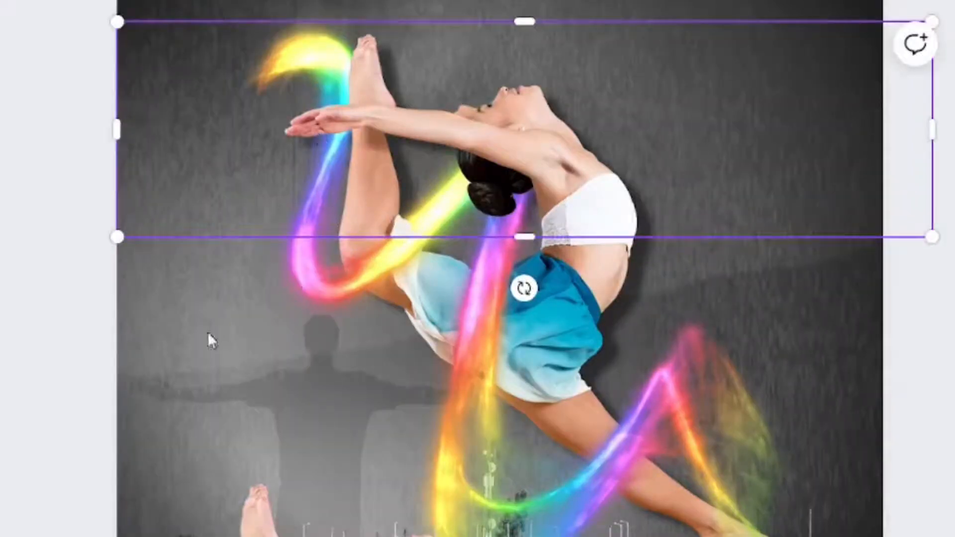
click(65, 354)
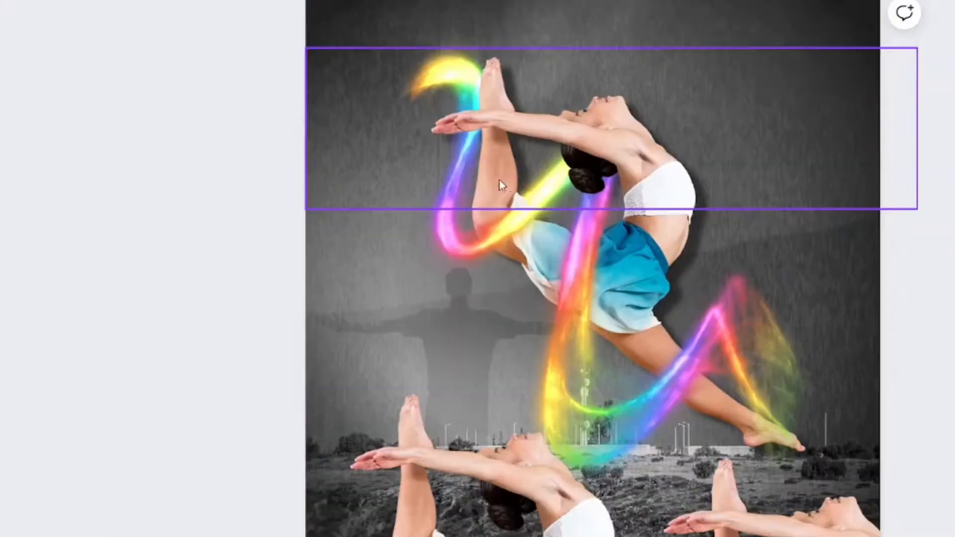
Step: Recrop the upper-body copy to end just below the ballerina's chest line, and trim its other side to keep only her raised foot and forearms
click(394, 219)
drag(523, 236, 523, 316)
drag(610, 268, 631, 163)
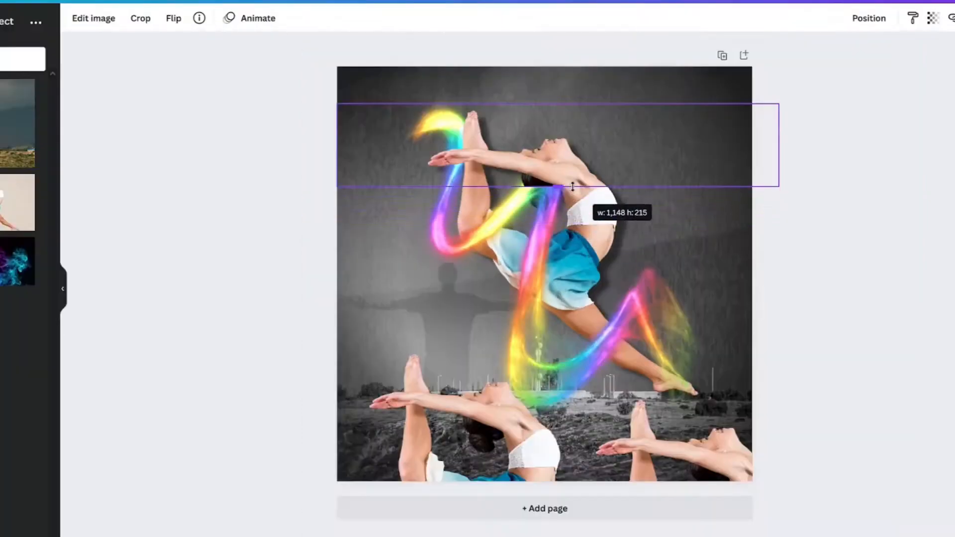
drag(573, 187, 571, 215)
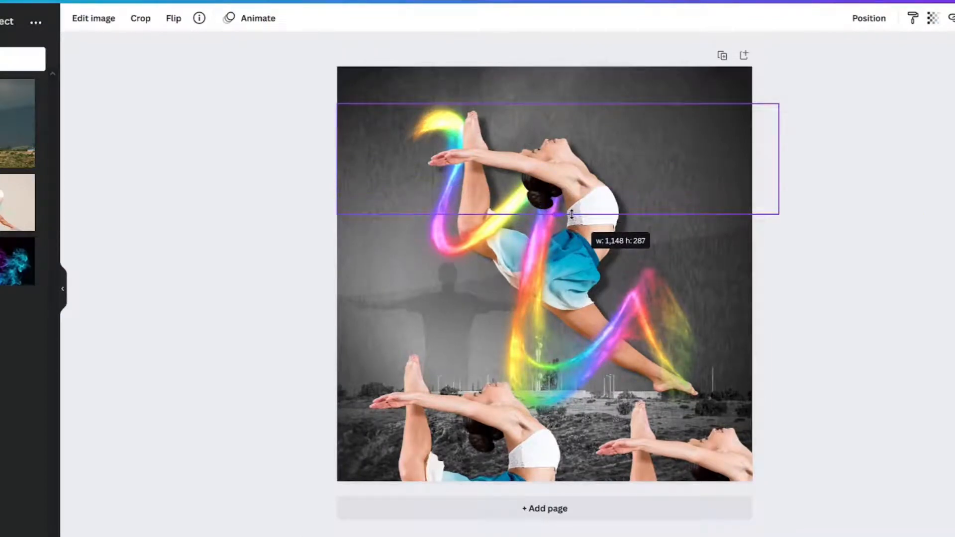
drag(572, 215, 572, 195)
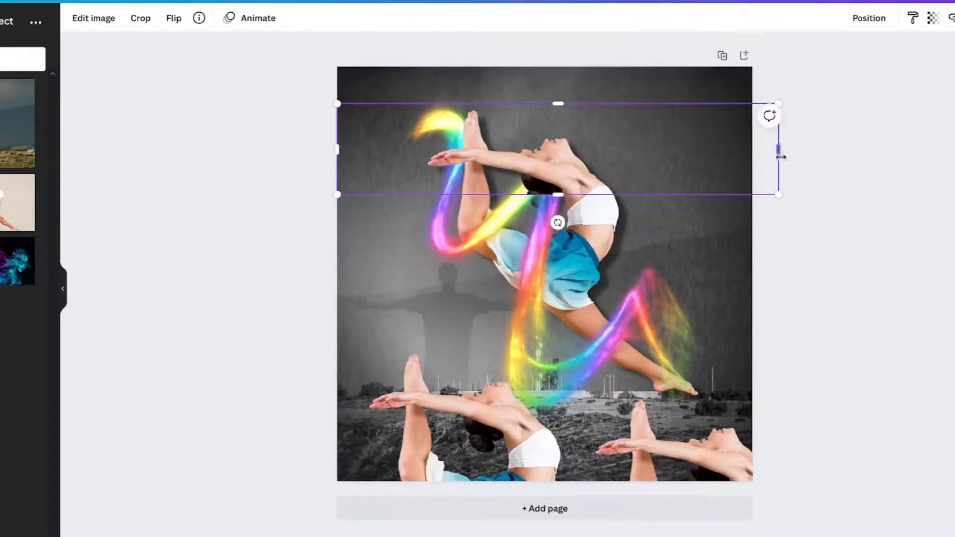
drag(781, 157, 520, 158)
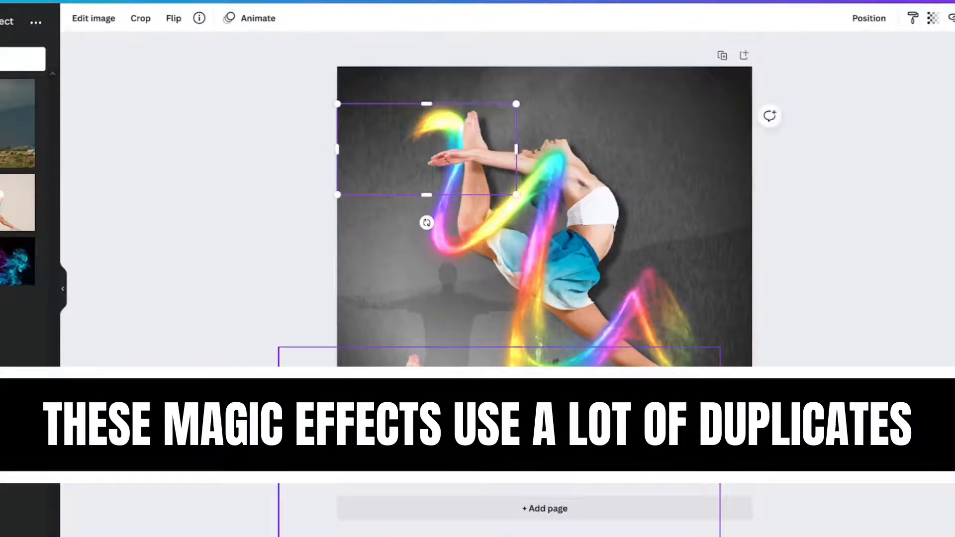
Step: Align a second copy over the ballerina and crop its side and lower part so her head and upper torso cover the ribbon
drag(499, 447, 559, 202)
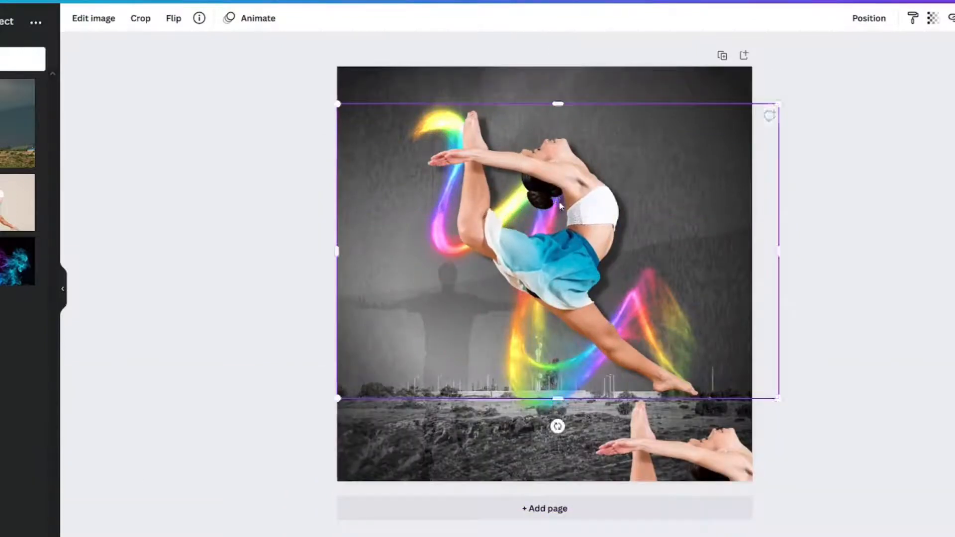
drag(340, 253, 507, 241)
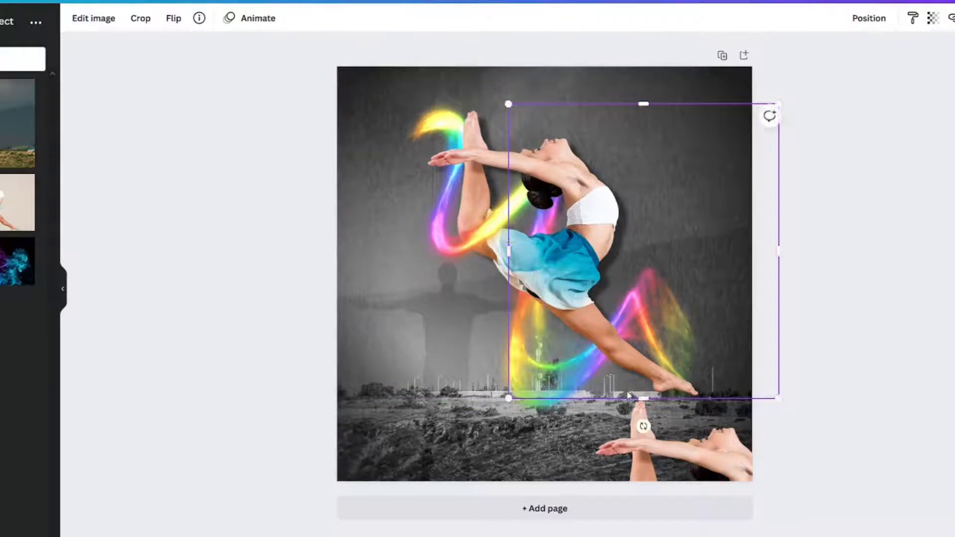
drag(643, 397, 652, 220)
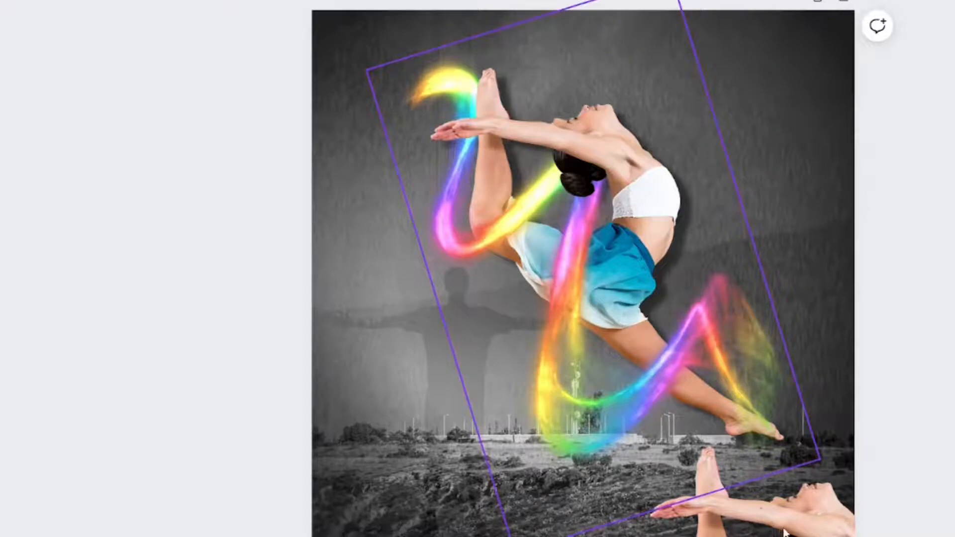
Step: Align the last copy over the ballerina and crop away its upper part so the extended leg covers the ribbon
drag(814, 515, 617, 204)
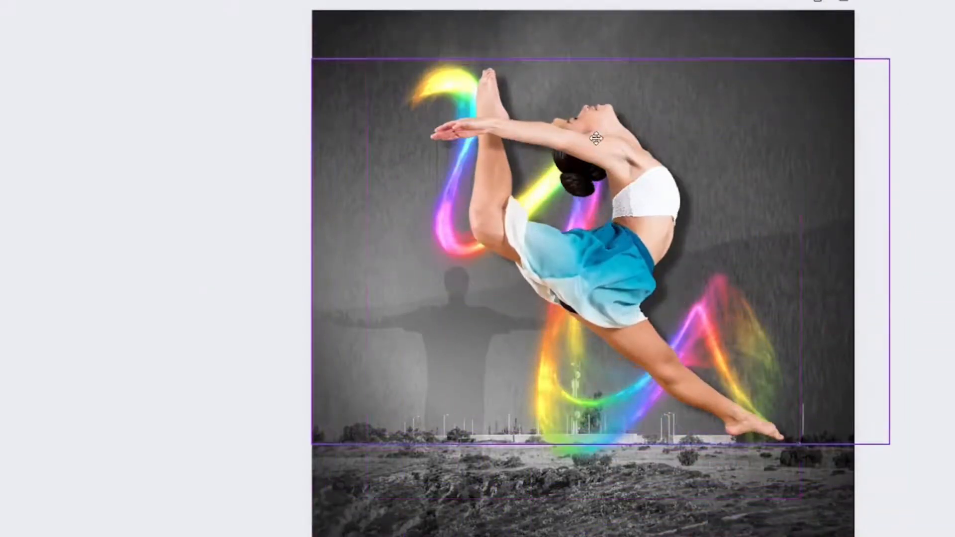
click(596, 136)
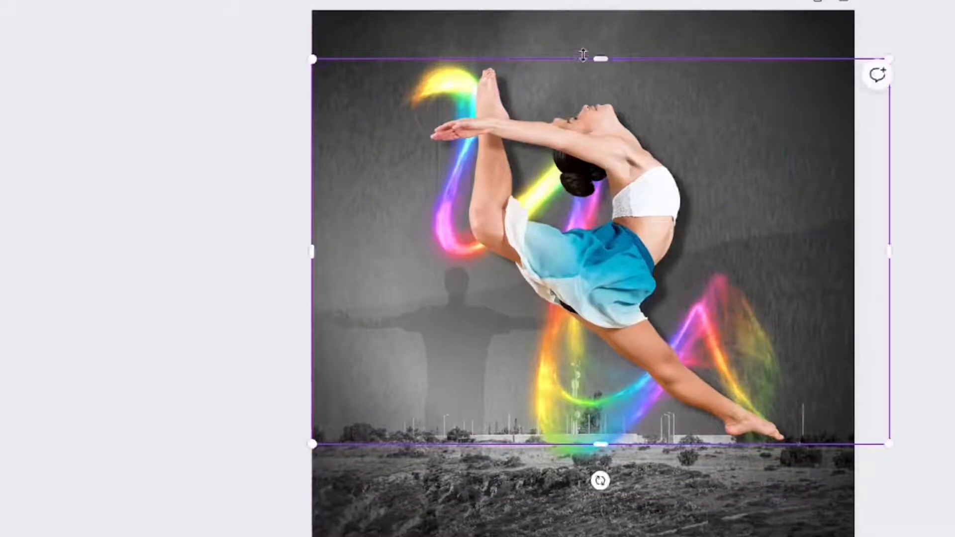
drag(597, 54, 561, 343)
key(Escape)
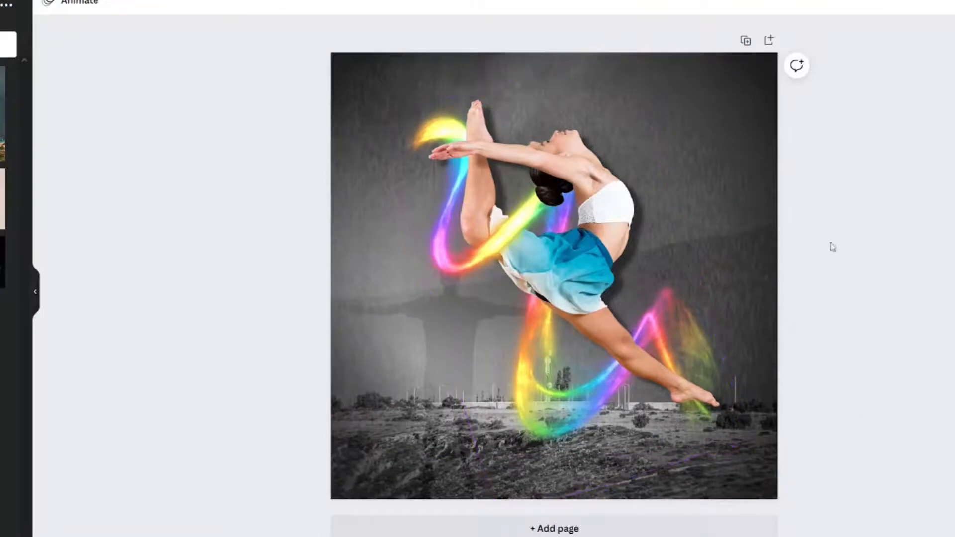
Step: Enlarge the rainbow ribbon slightly, and group it with all the ballerina copies at a smaller overall size
click(445, 272)
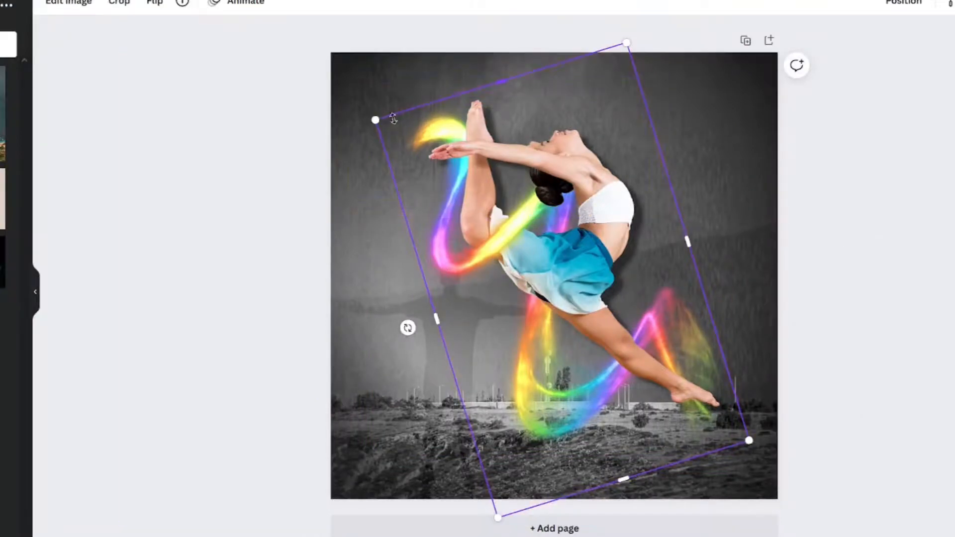
drag(375, 120, 354, 111)
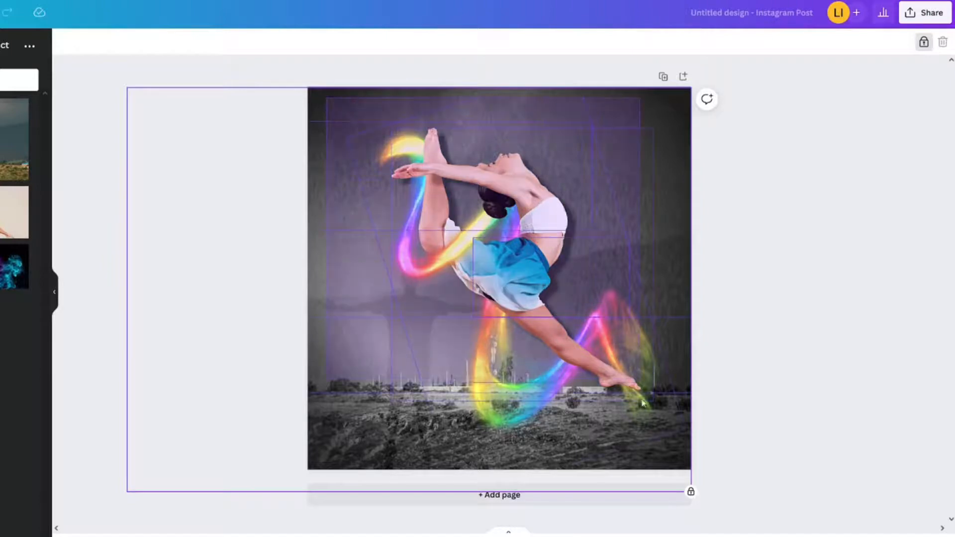
drag(326, 97, 694, 490)
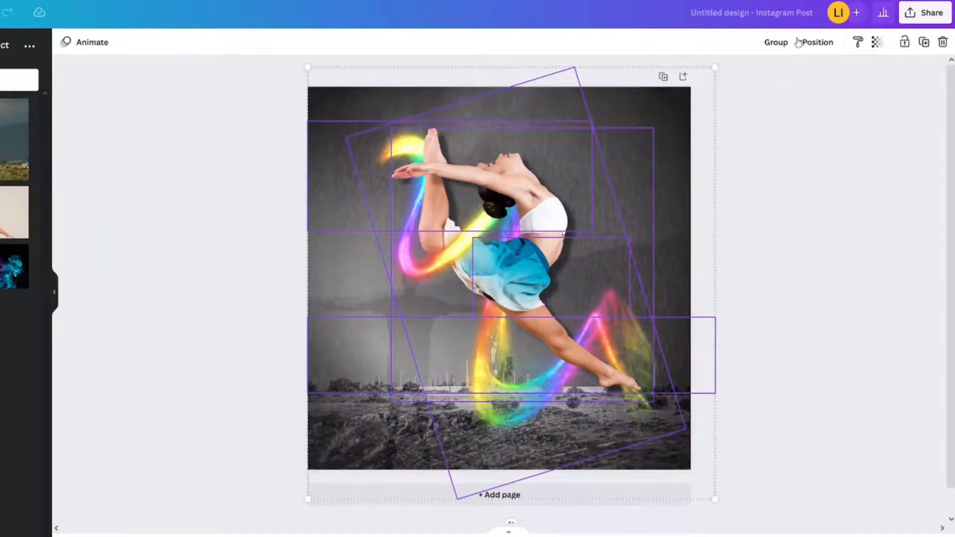
click(776, 42)
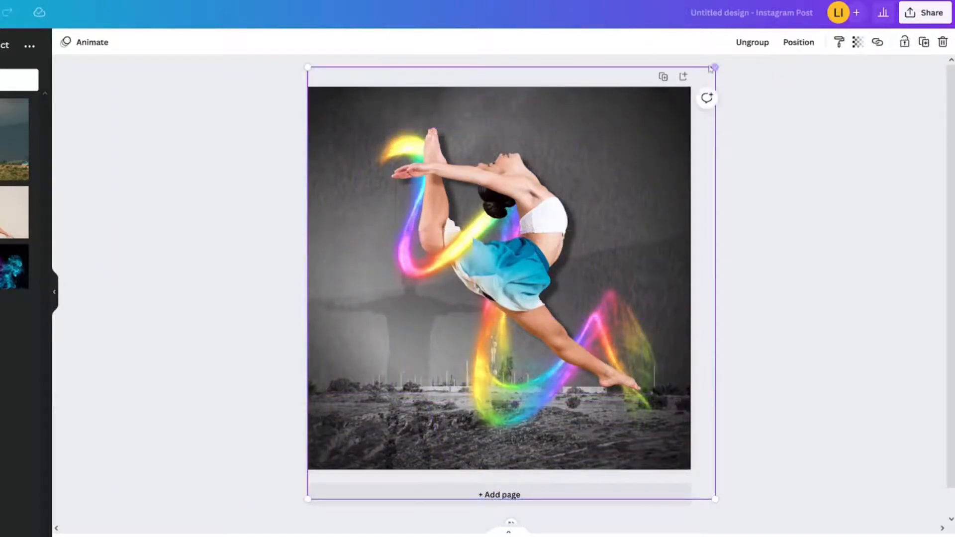
drag(695, 88, 632, 154)
Step: Place the coloured smoke image below the ballerina and stretch it into a banner spanning the page width
click(481, 356)
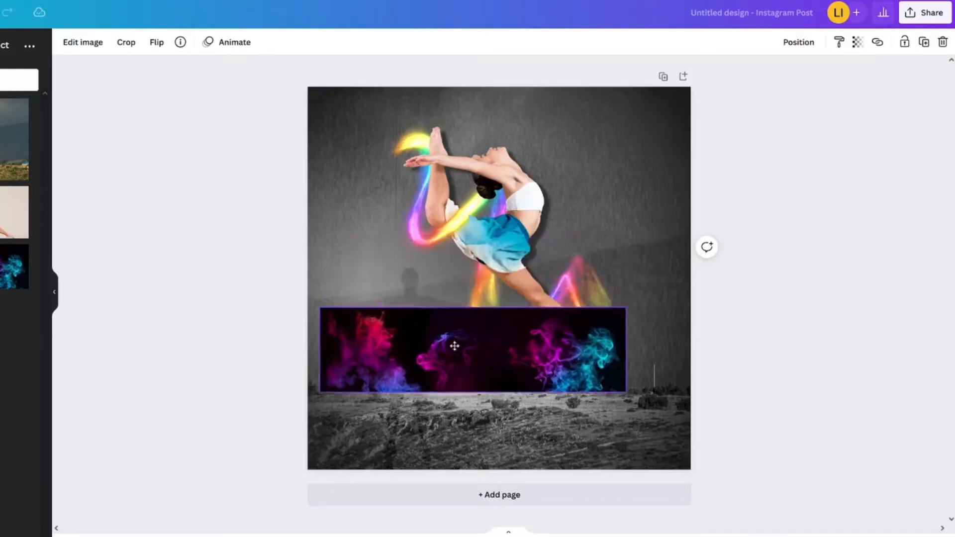
drag(454, 345, 446, 384)
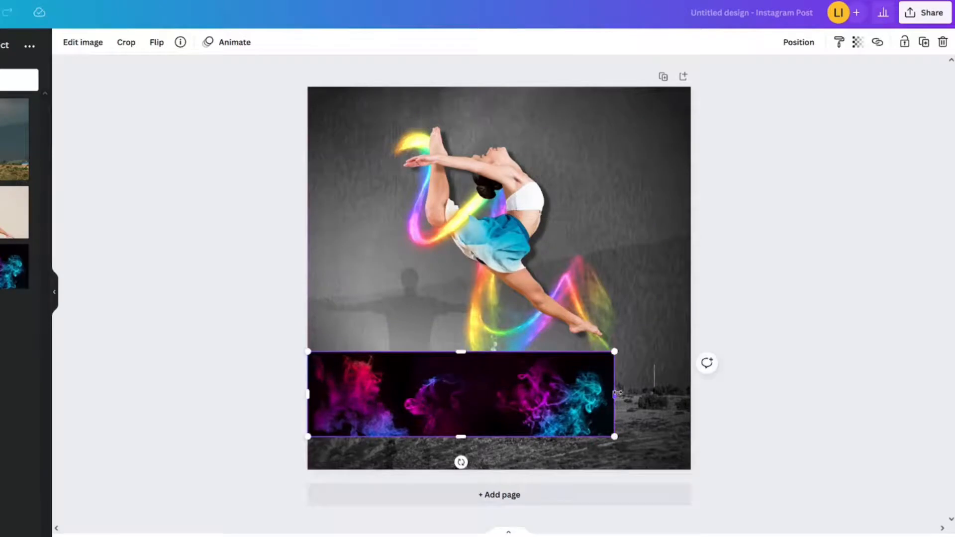
drag(617, 393, 693, 391)
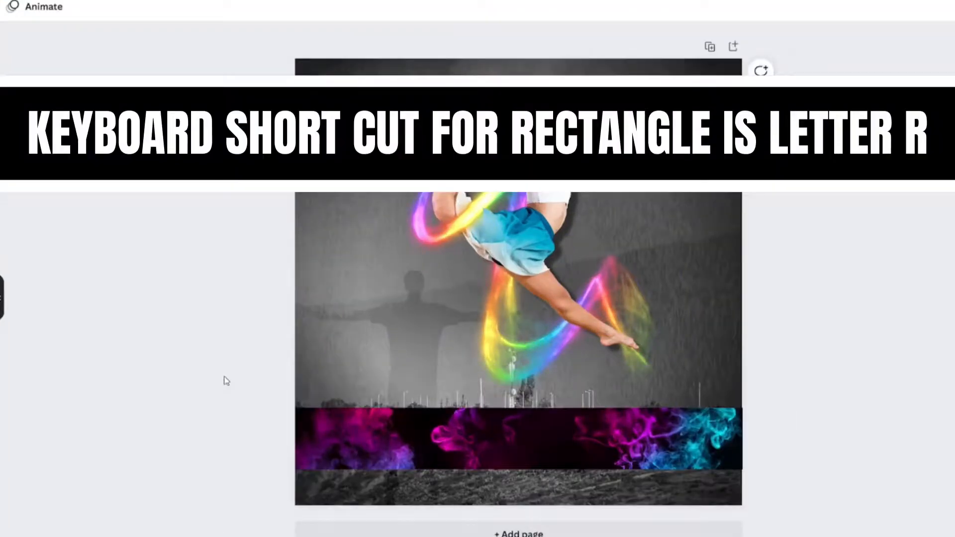
Step: Add a rectangle over the smoke banner, slightly taller than the banner and extending past both sides of the page
key(r)
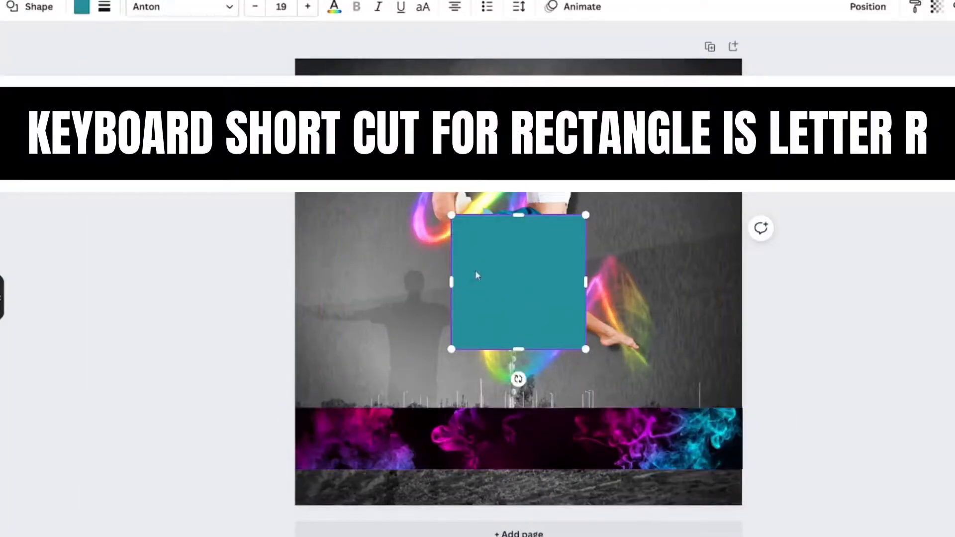
drag(476, 275, 354, 378)
drag(371, 340, 371, 396)
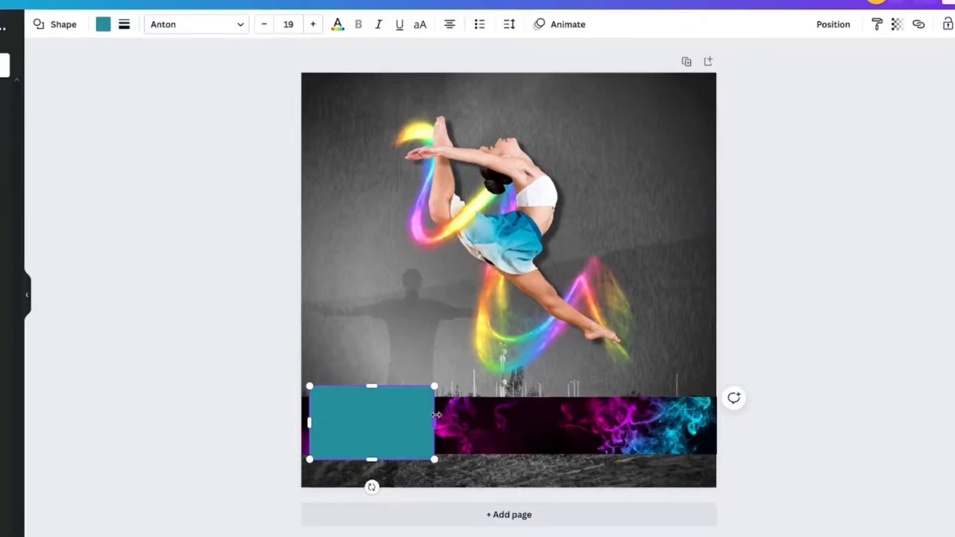
drag(437, 415, 821, 416)
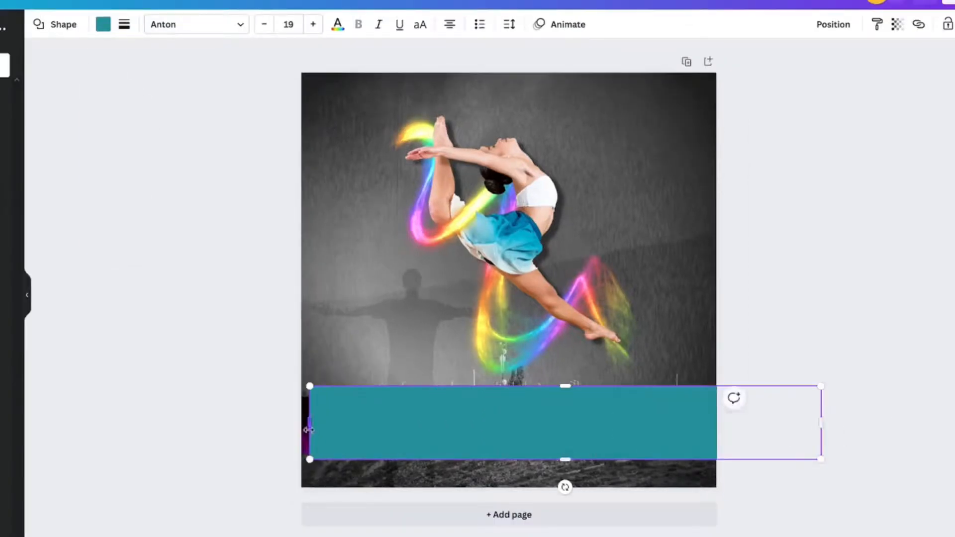
drag(309, 429, 260, 422)
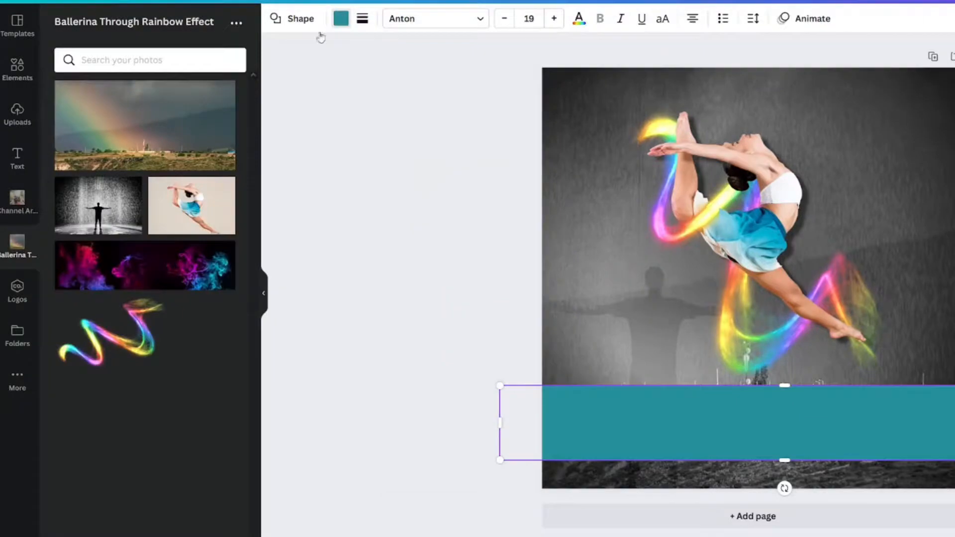
Step: Fill the rectangle with white and send it backward behind the smoke banner
click(104, 25)
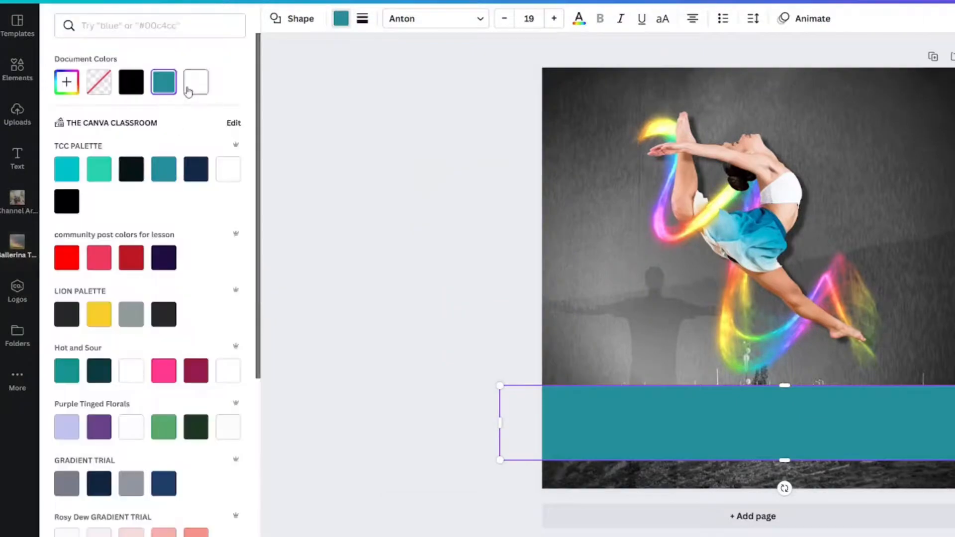
click(194, 82)
right_click(585, 436)
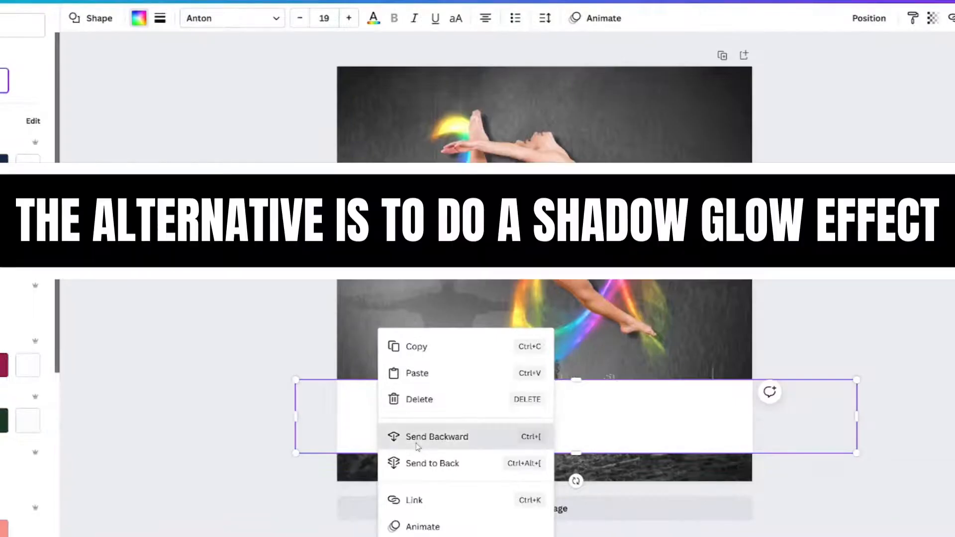
click(620, 443)
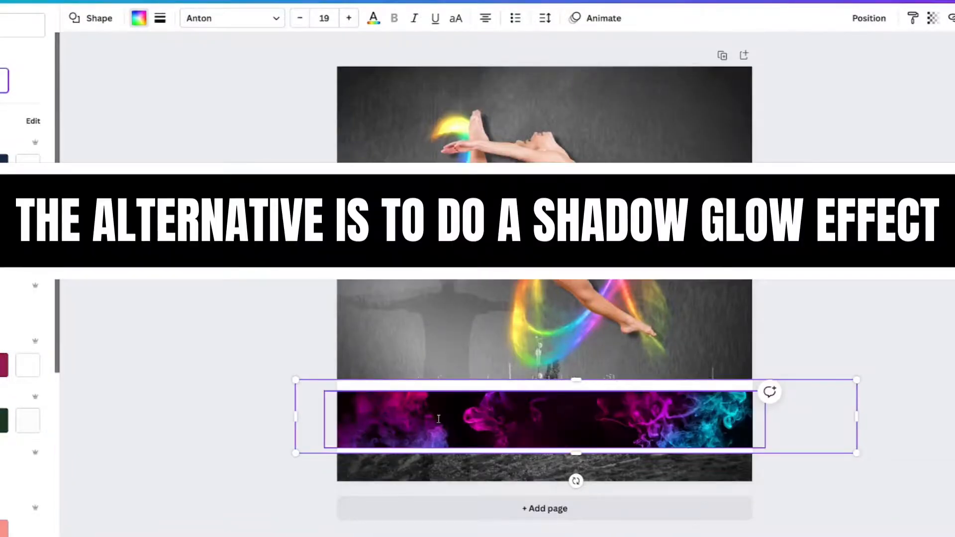
Step: Align the smoke banner and the white rectangle to each other's vertical middle
shift+click(550, 427)
click(890, 19)
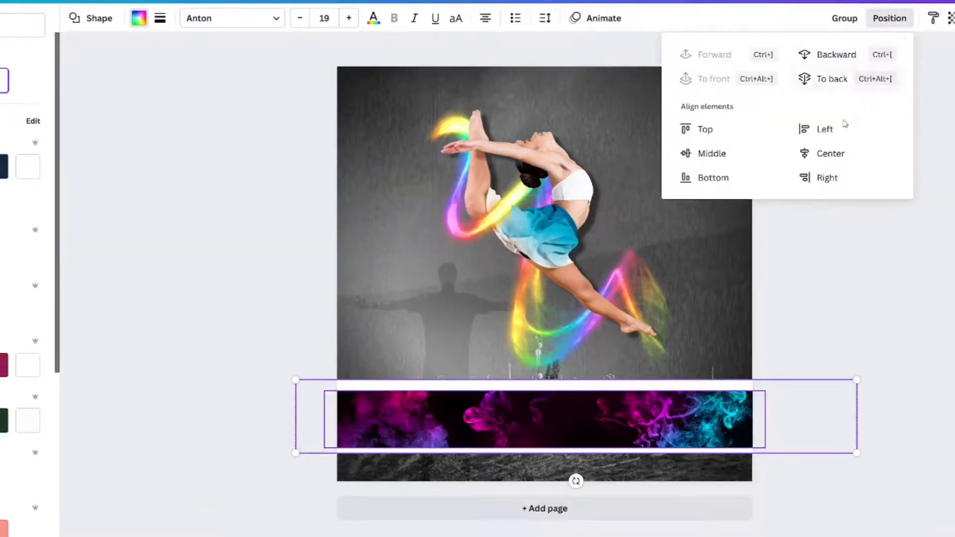
click(730, 154)
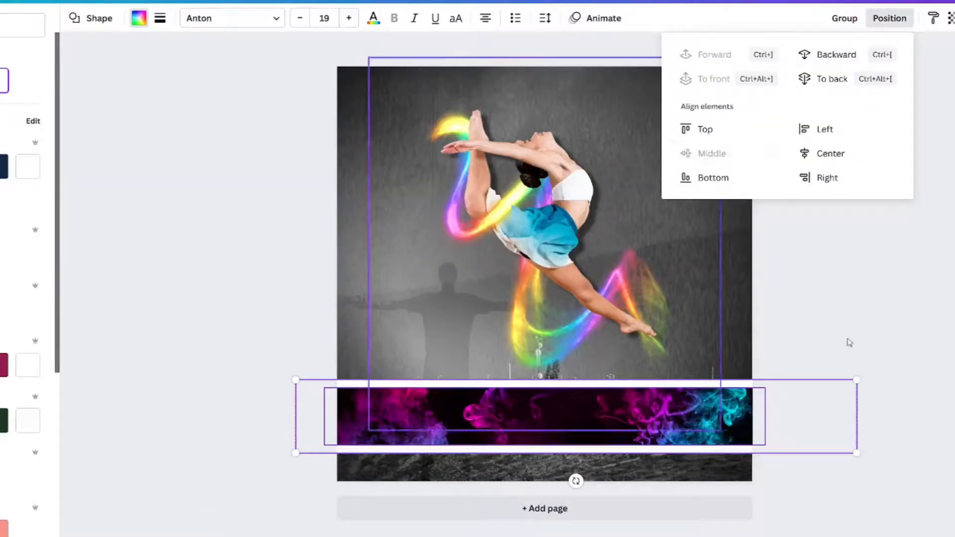
click(874, 327)
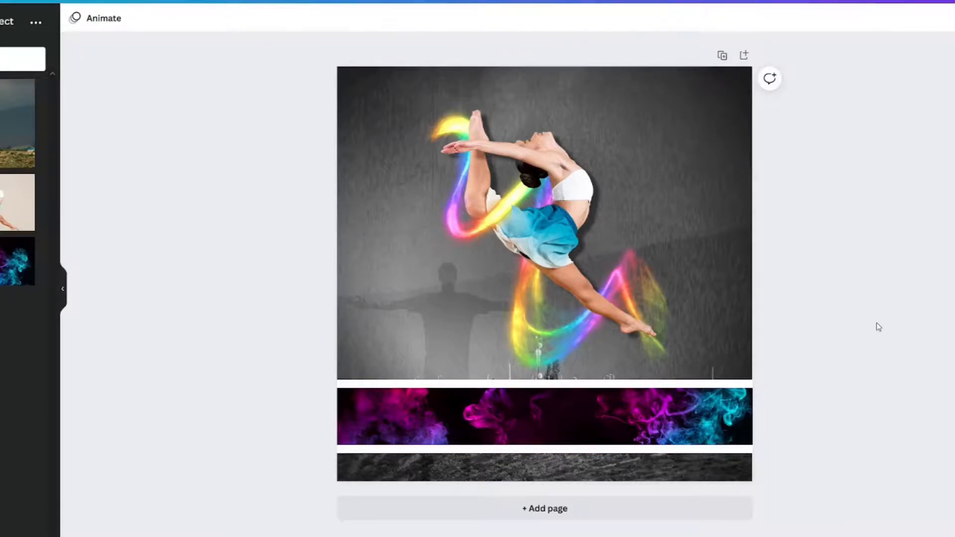
Step: Add the text "be your own rainbow in the rain" and set it in all capitals
key(t)
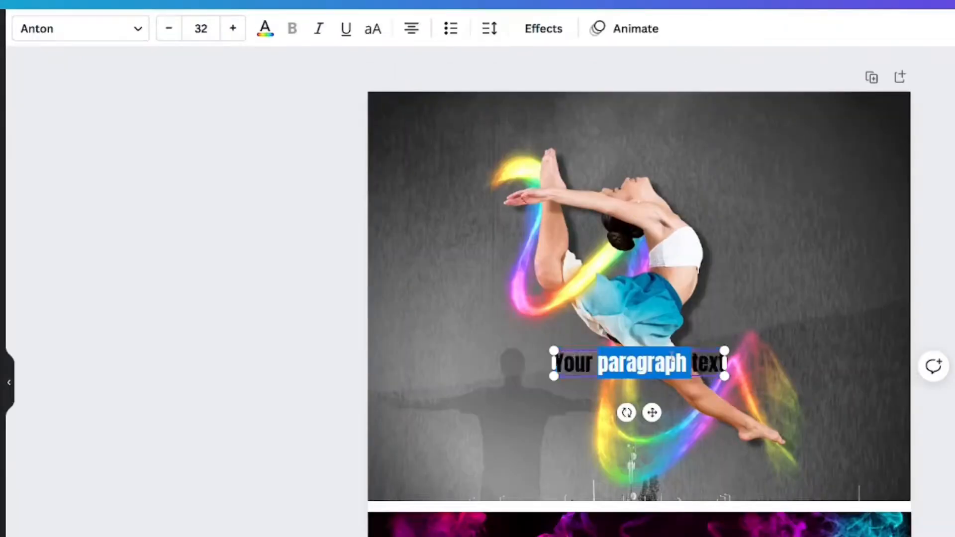
triple_click(670, 357)
text(be your o)
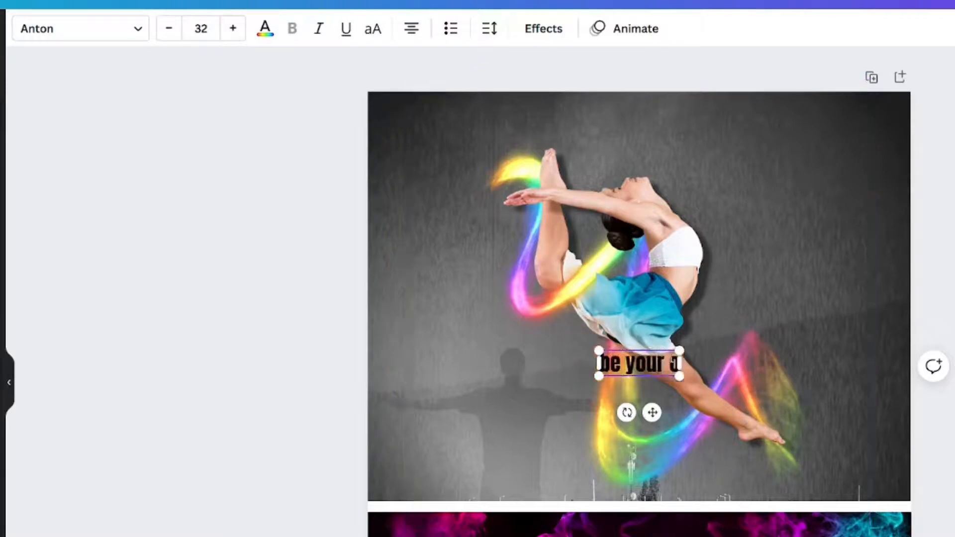
text(wn rainbow in the rain)
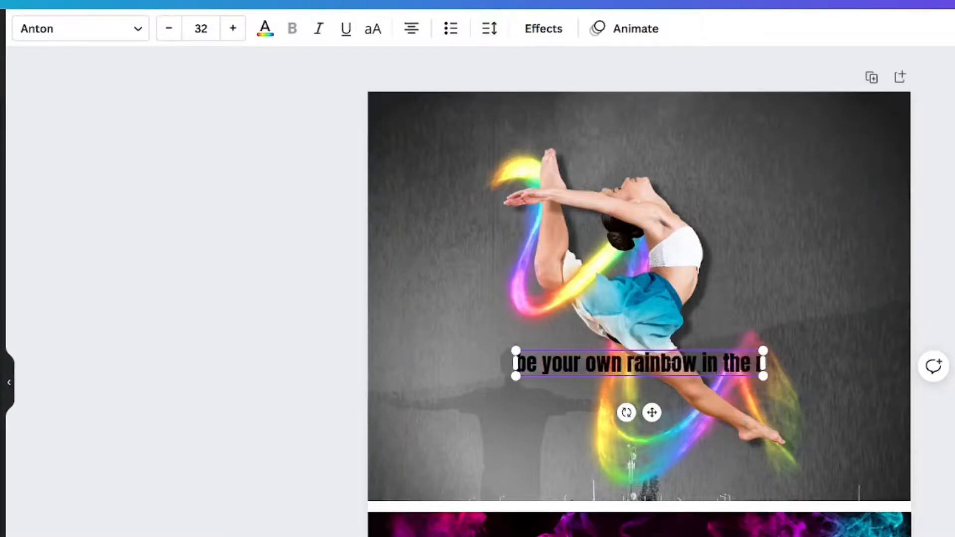
click(373, 30)
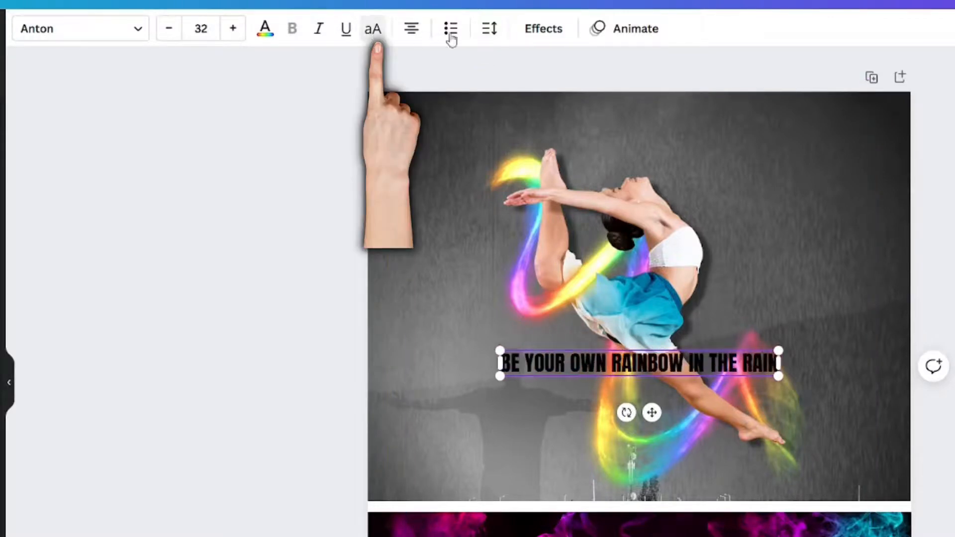
Step: Apply the Background text effect to the headline
click(540, 29)
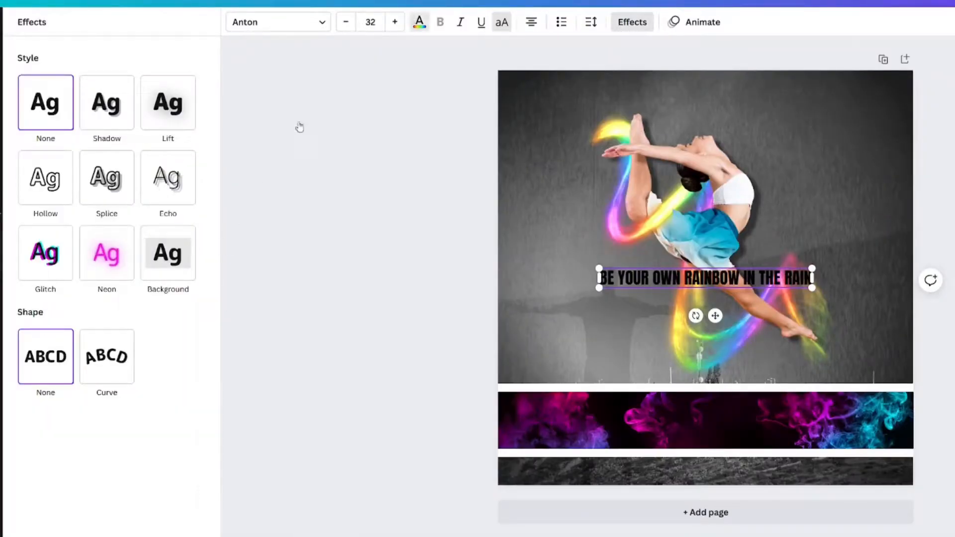
click(418, 21)
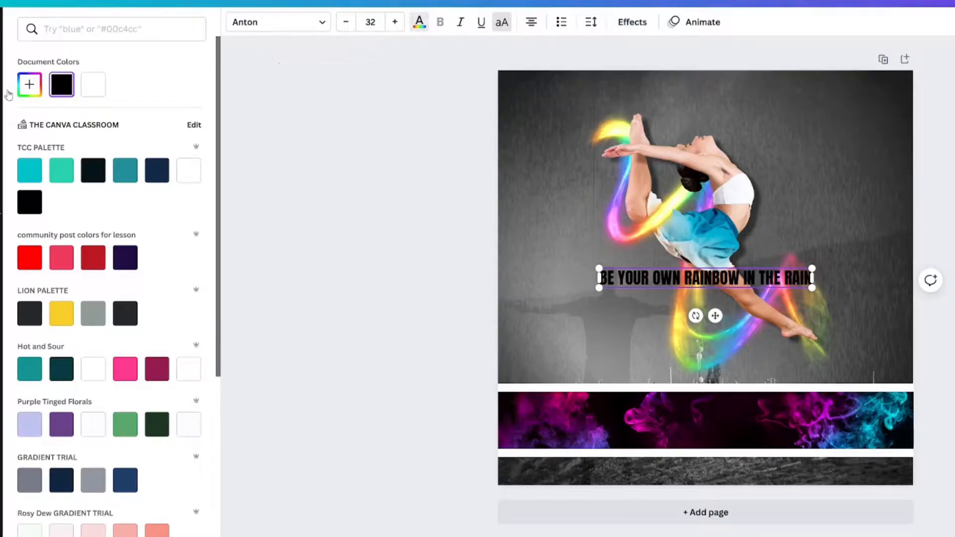
click(634, 25)
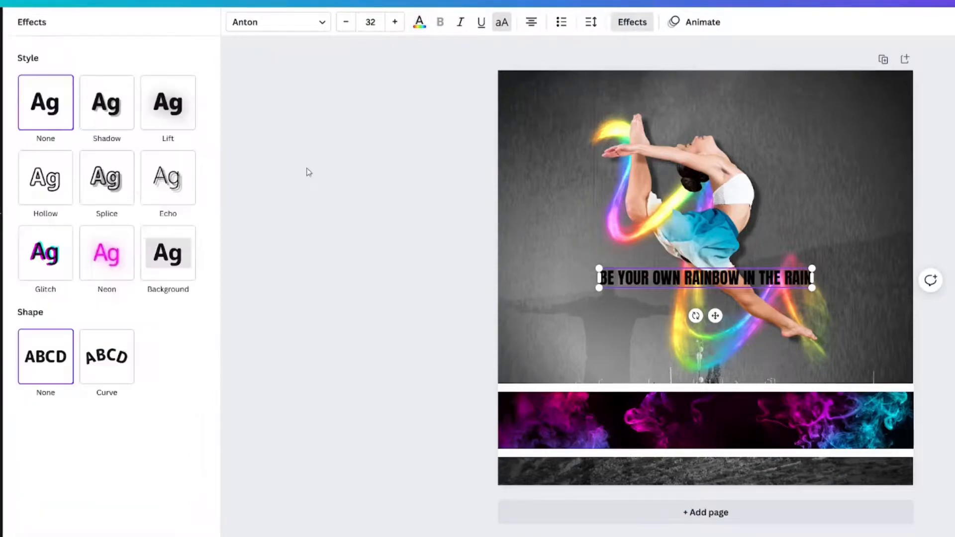
click(167, 270)
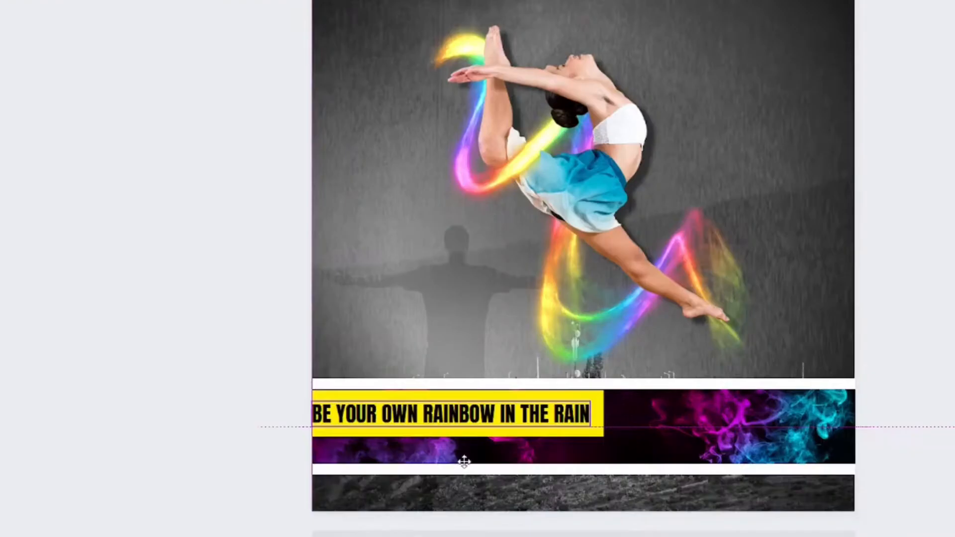
Step: Centre the headline on the smoke banner at font size 59.8, with a background spread of 53
drag(464, 460, 464, 463)
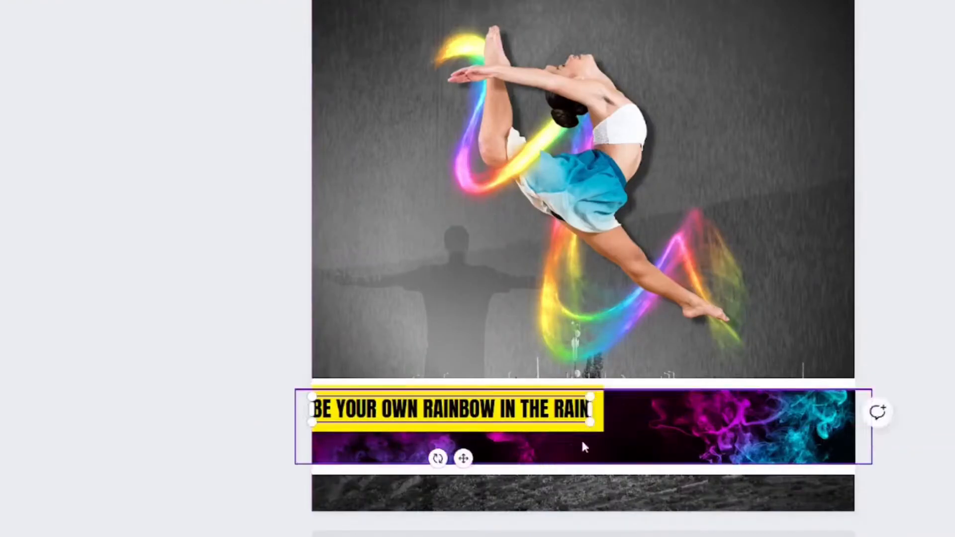
drag(593, 421, 826, 478)
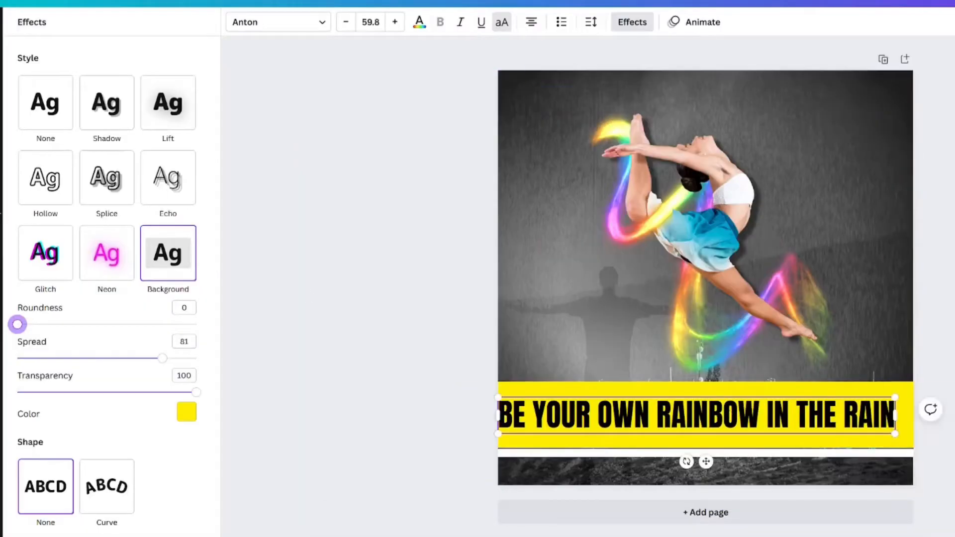
drag(122, 363, 113, 358)
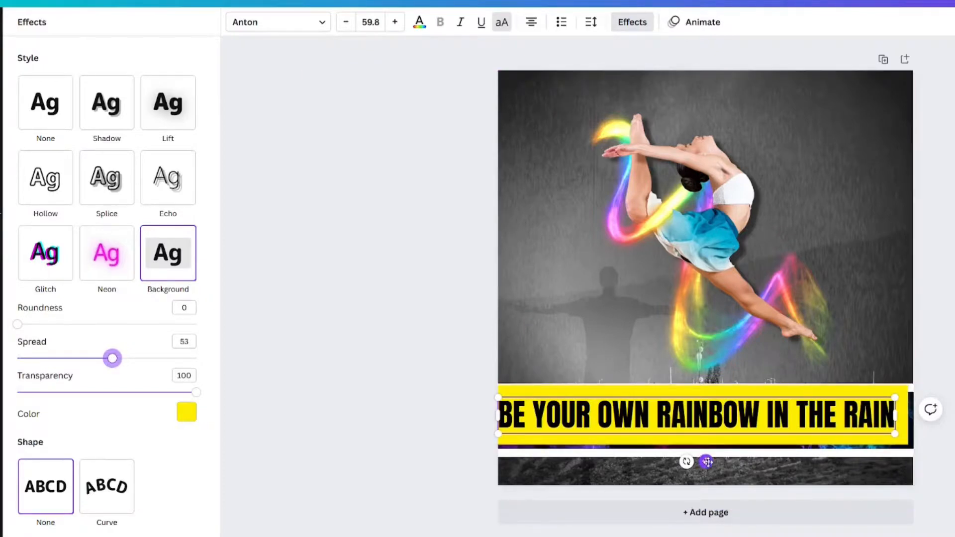
drag(706, 462, 717, 467)
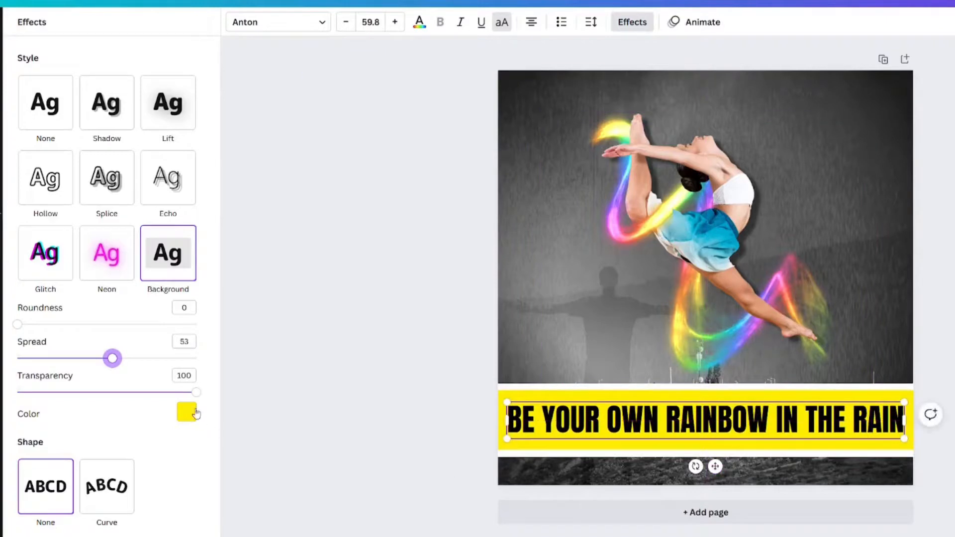
Step: Change the headline's background colour to white and make it semi-transparent so the smoke shows through
click(193, 408)
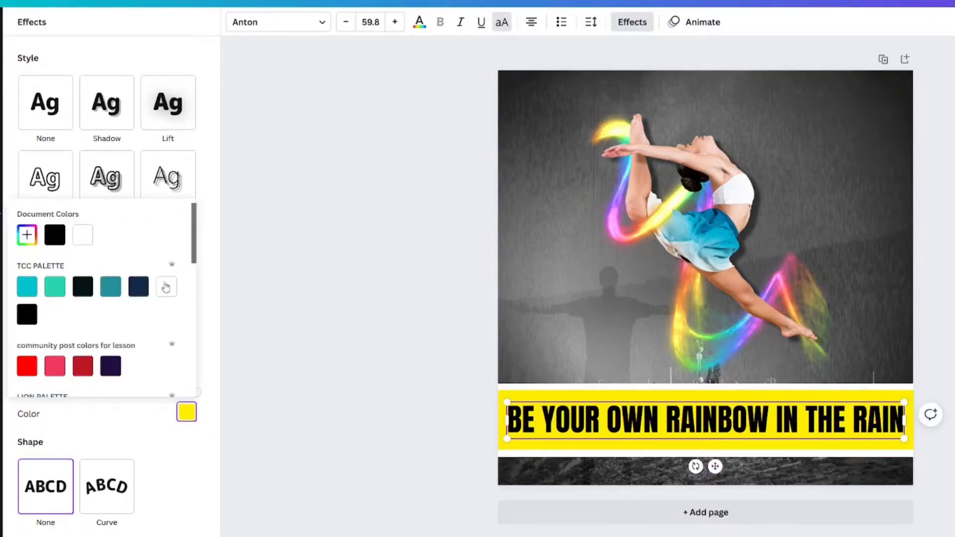
click(166, 287)
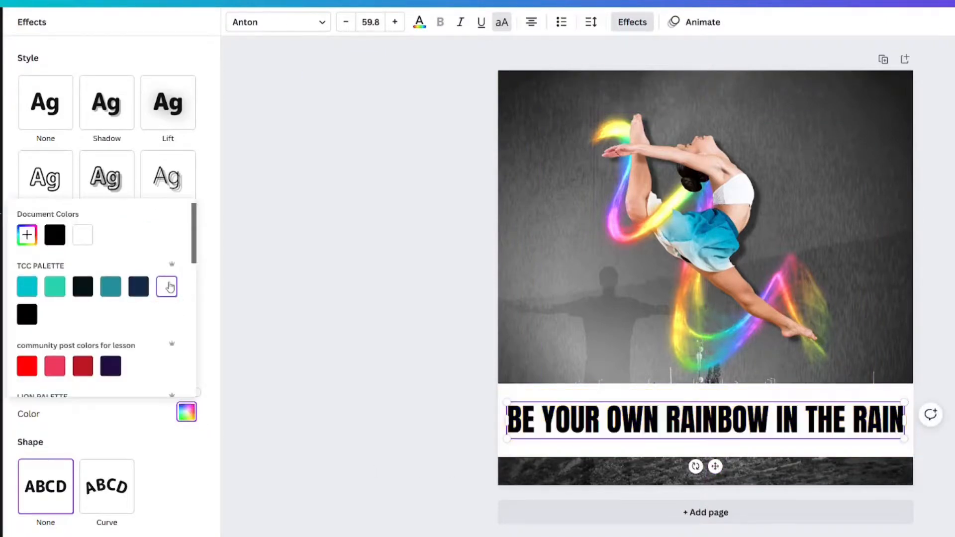
drag(96, 392, 123, 393)
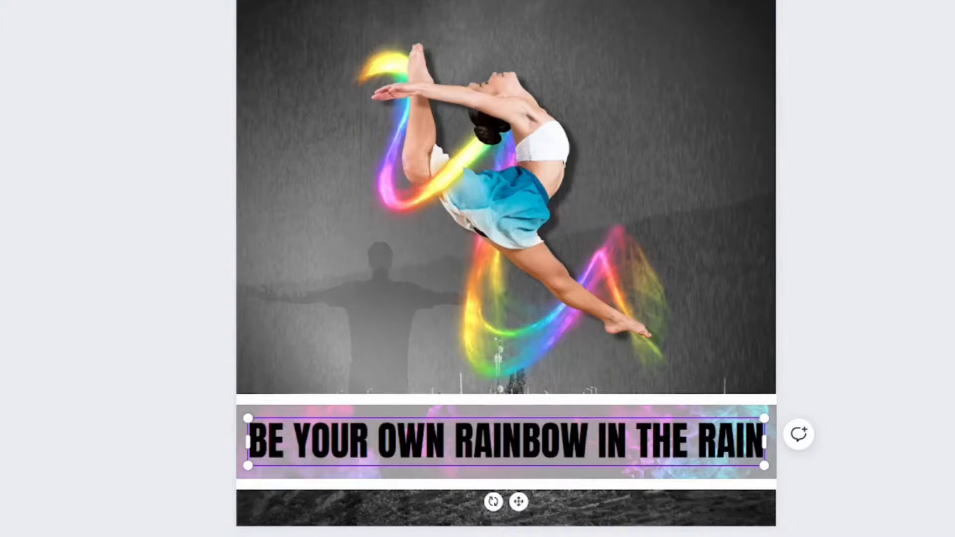
Step: Add a black line across the full width of the smoke banner's upper edge and place a duplicate along its lower edge
click(920, 355)
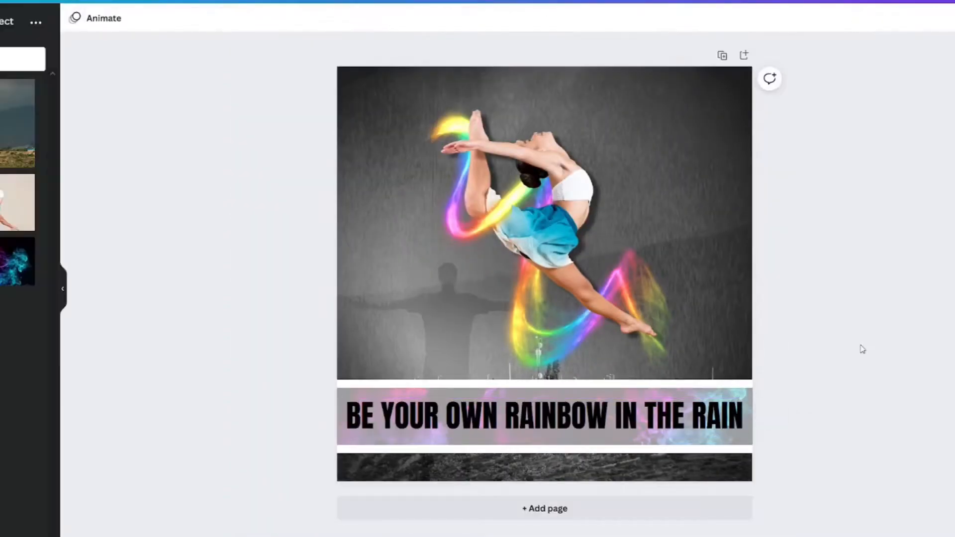
key(l)
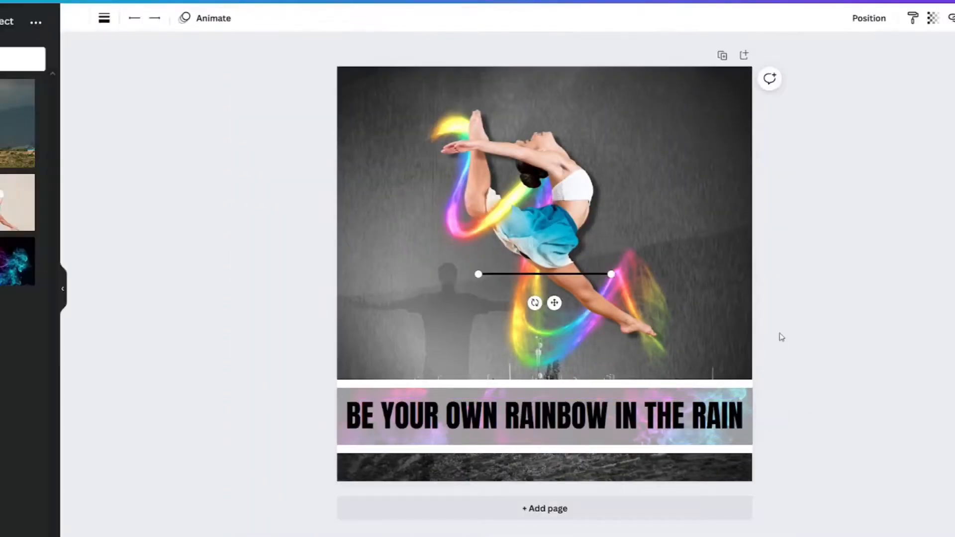
drag(554, 304, 408, 419)
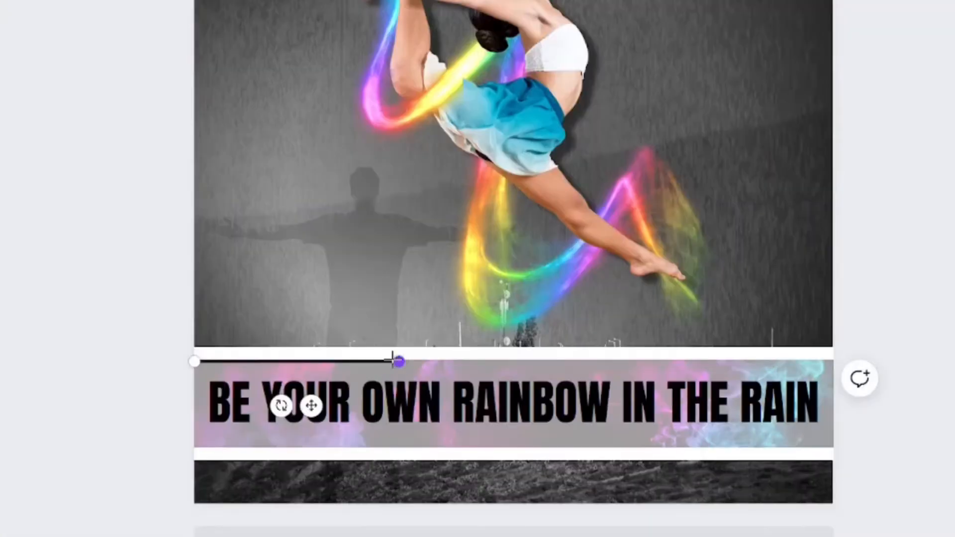
drag(393, 360, 871, 361)
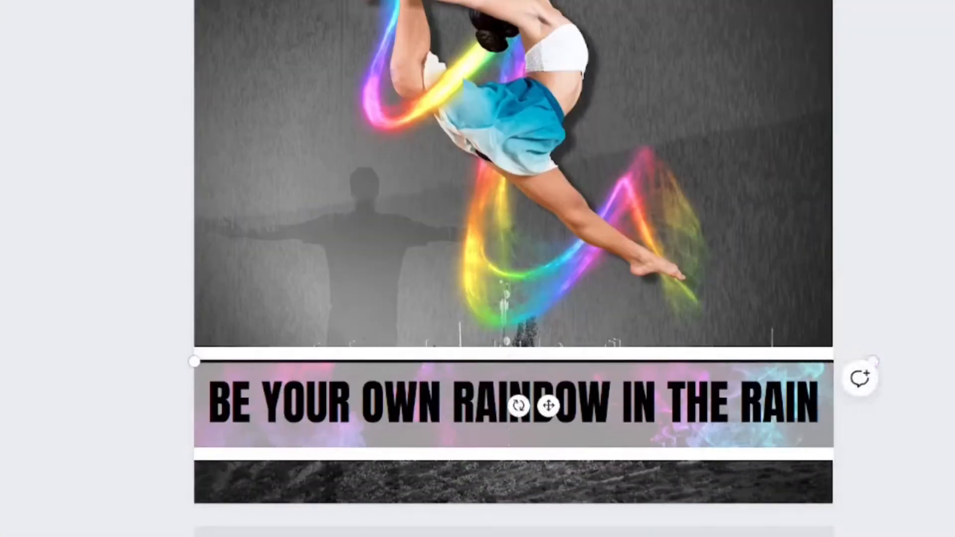
key(ctrl+d)
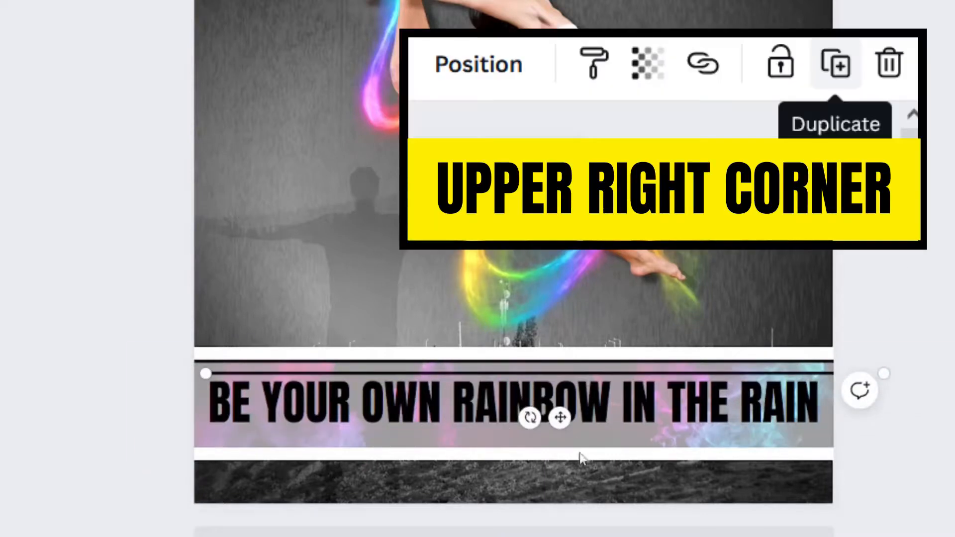
drag(560, 424, 545, 503)
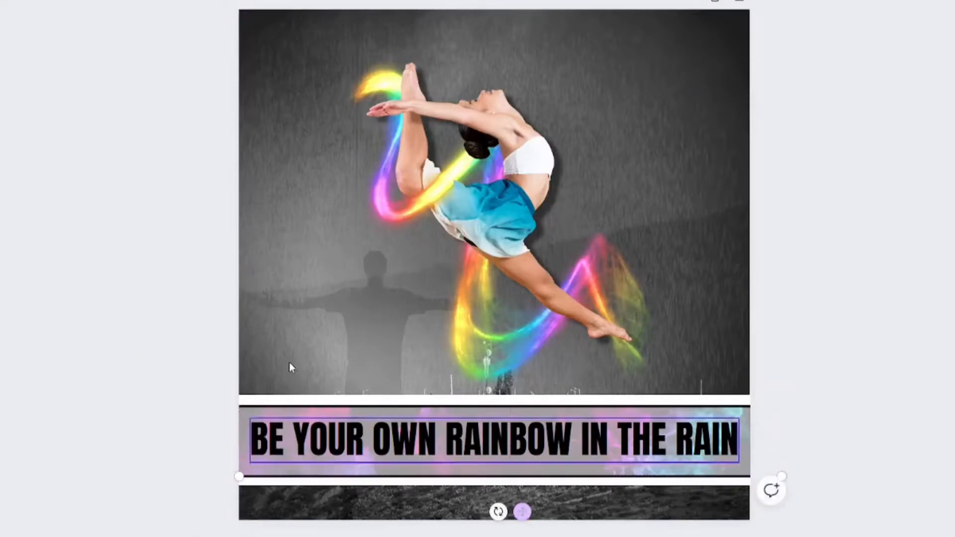
click(200, 313)
text(t)
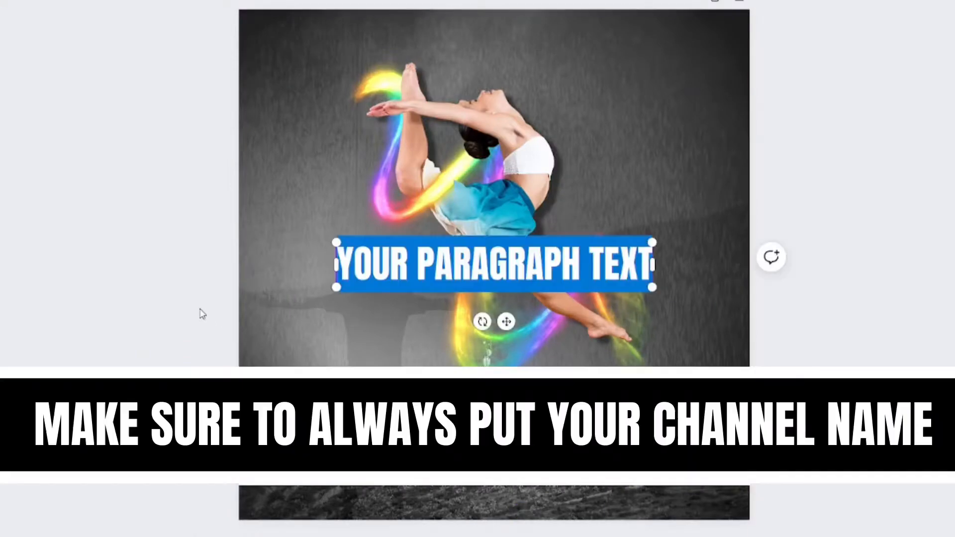
text(@THECANVA)
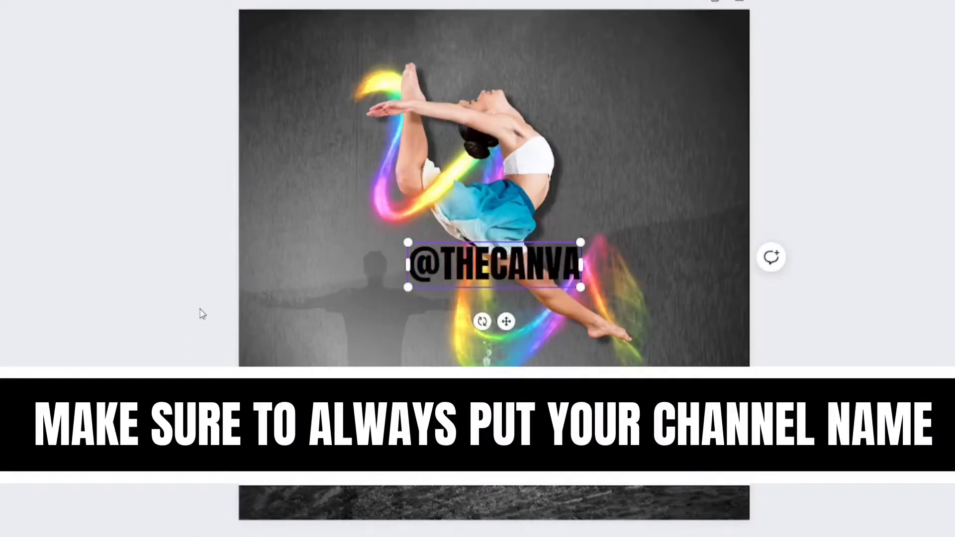
text(CLASSROOJM)
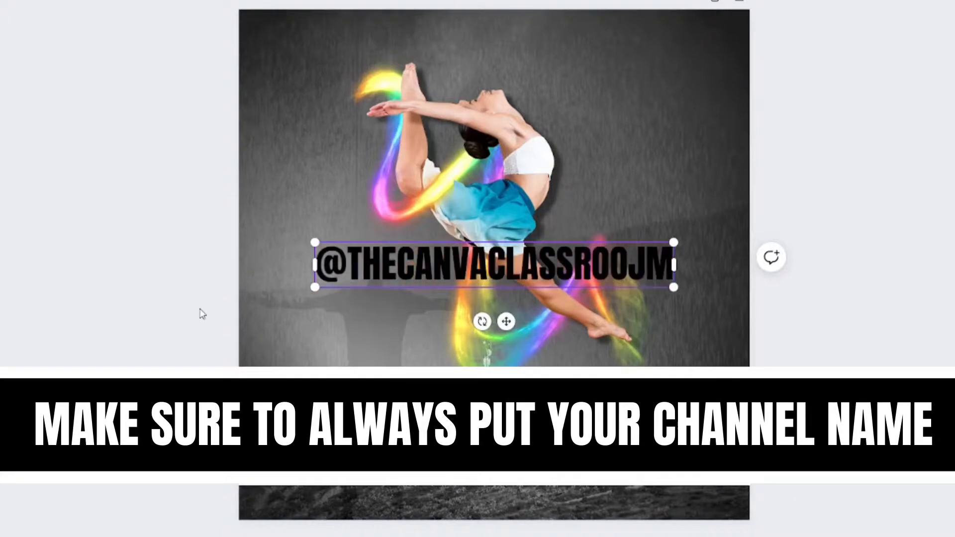
key(BackSpace)
key(BackSpace)
text(M)
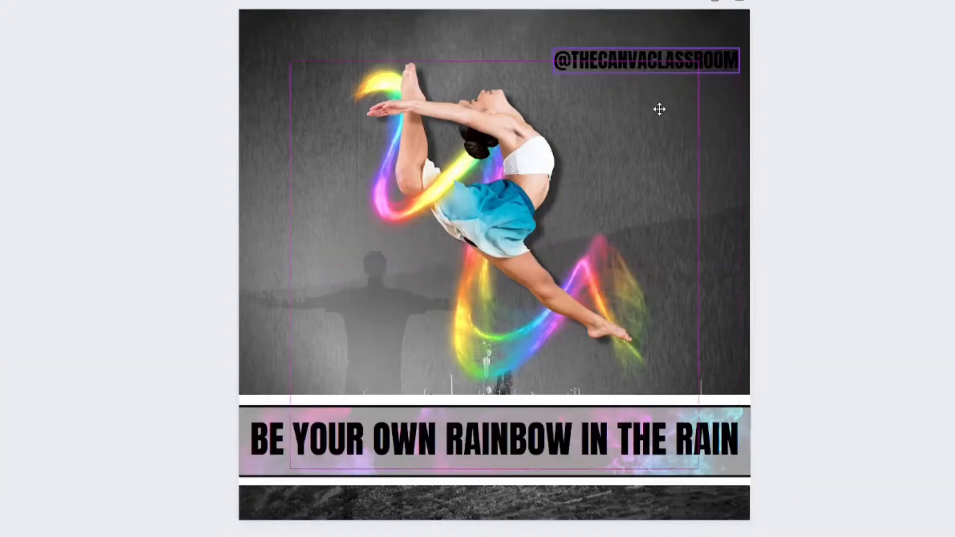
drag(659, 106, 657, 101)
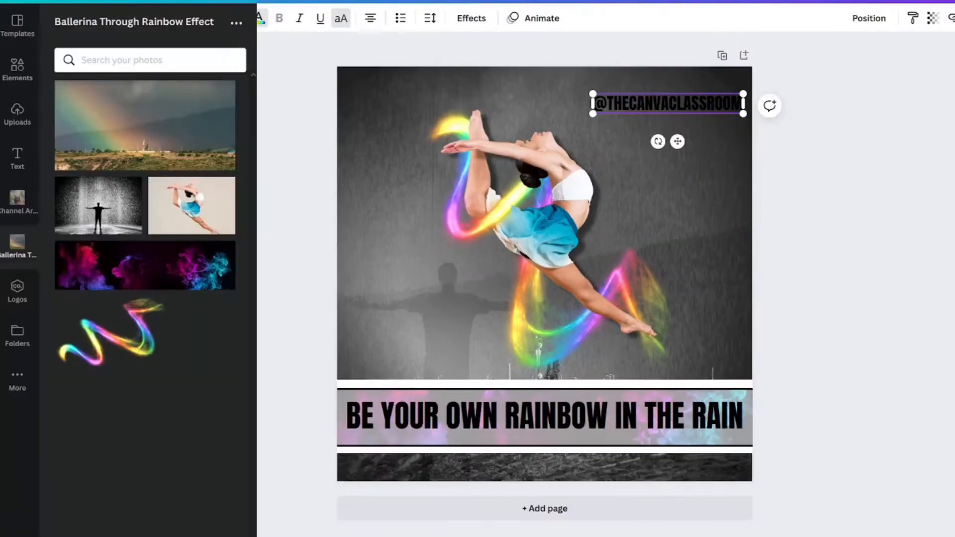
Step: Colour the channel handle white and apply the Lift text effect at intensity 100
click(259, 18)
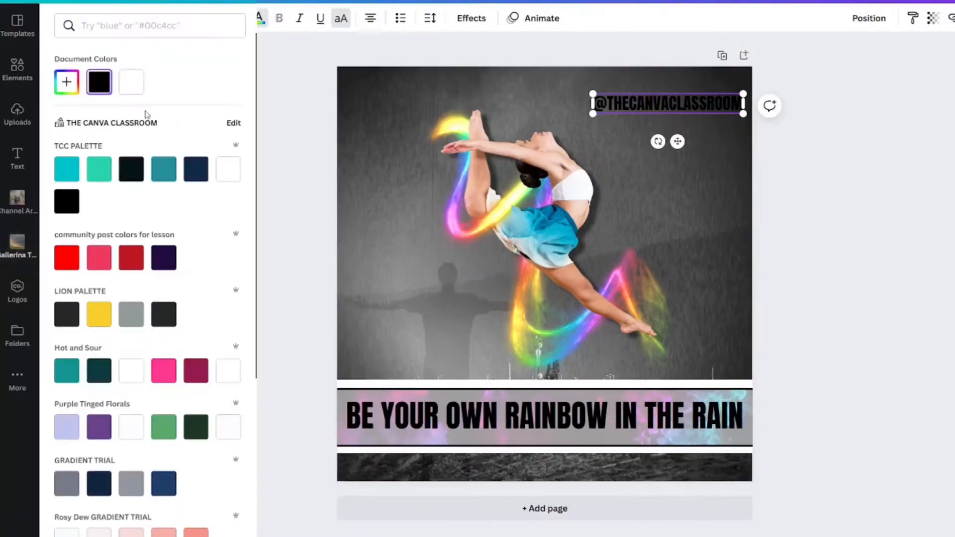
click(132, 81)
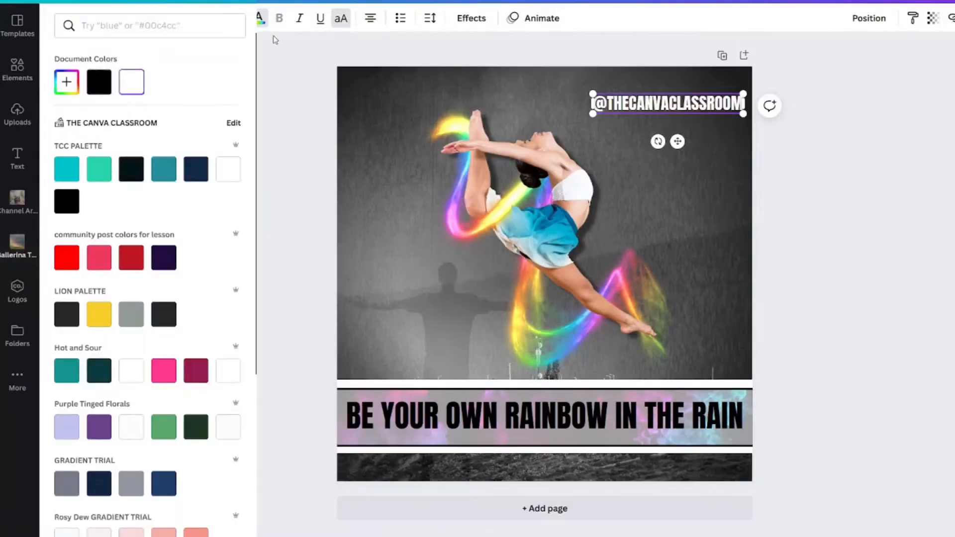
click(469, 17)
click(204, 110)
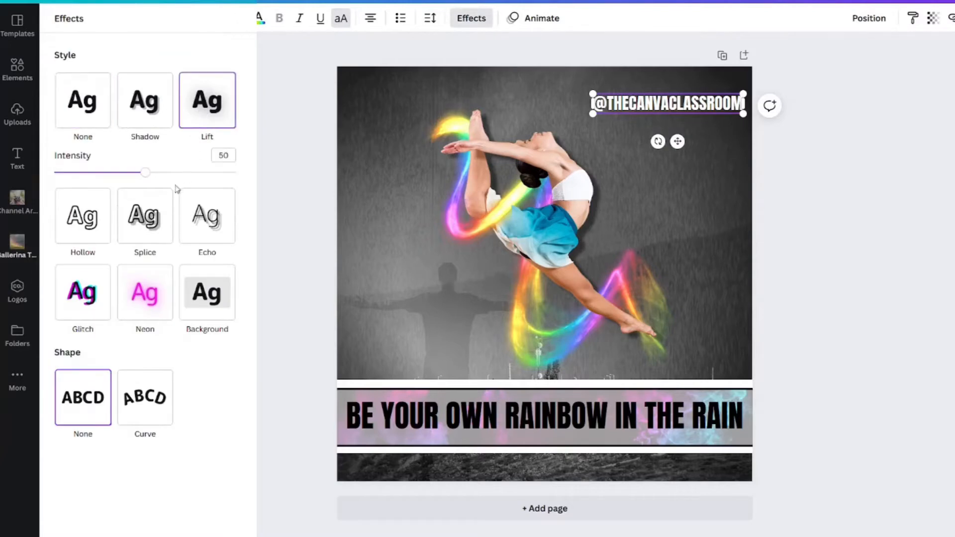
drag(144, 172, 236, 174)
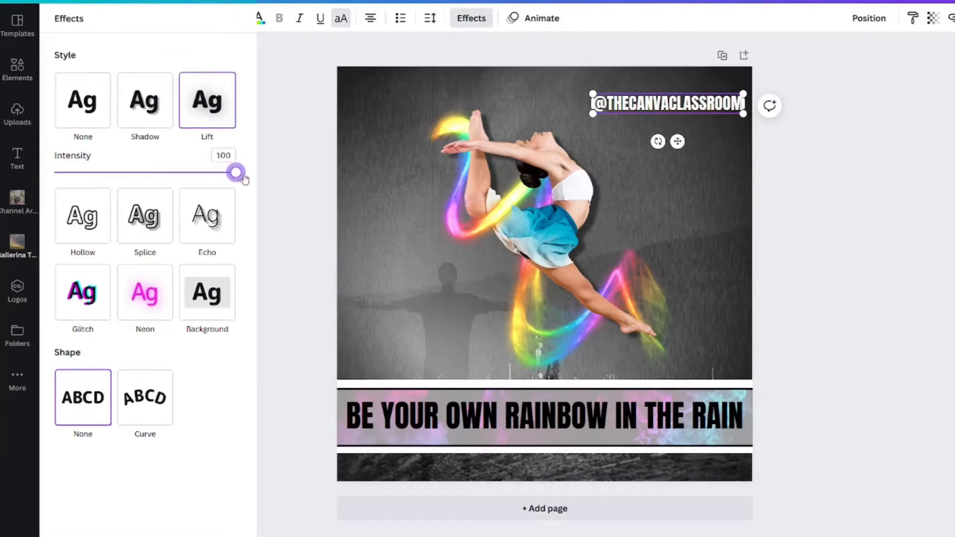
click(920, 283)
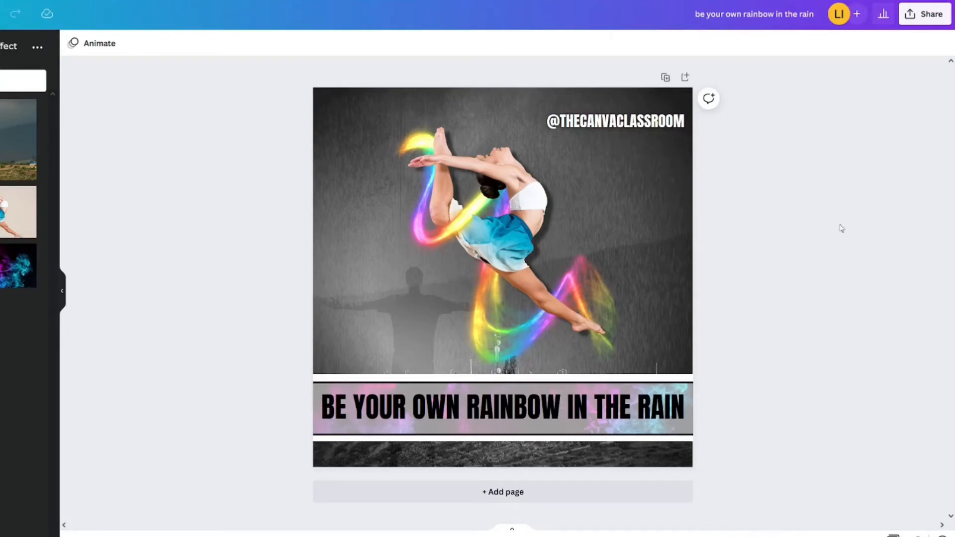
Step: Open the download options for the finished design
click(908, 13)
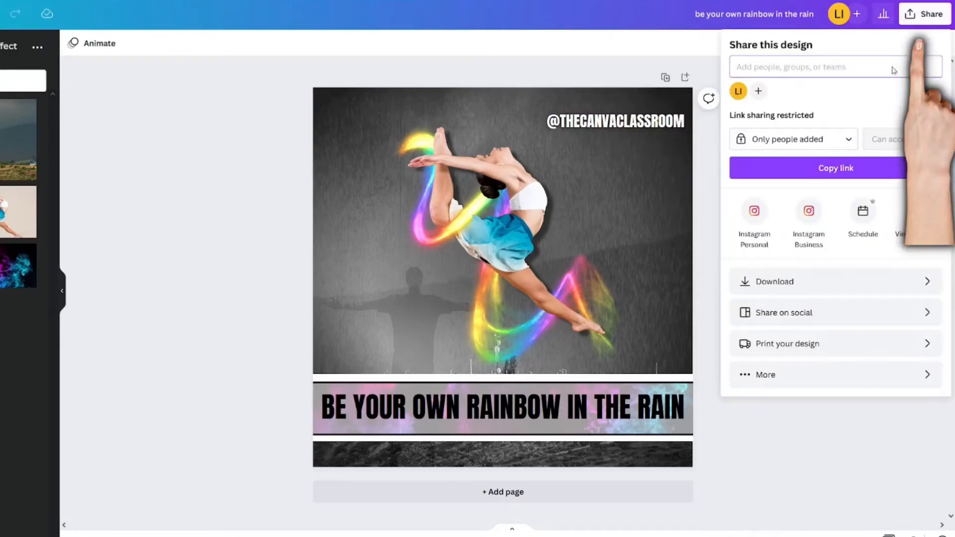
click(839, 280)
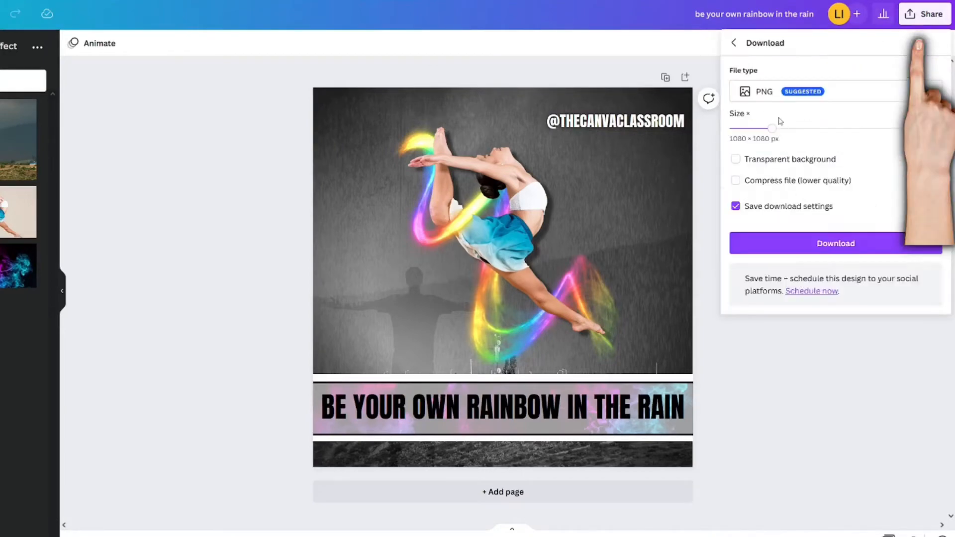